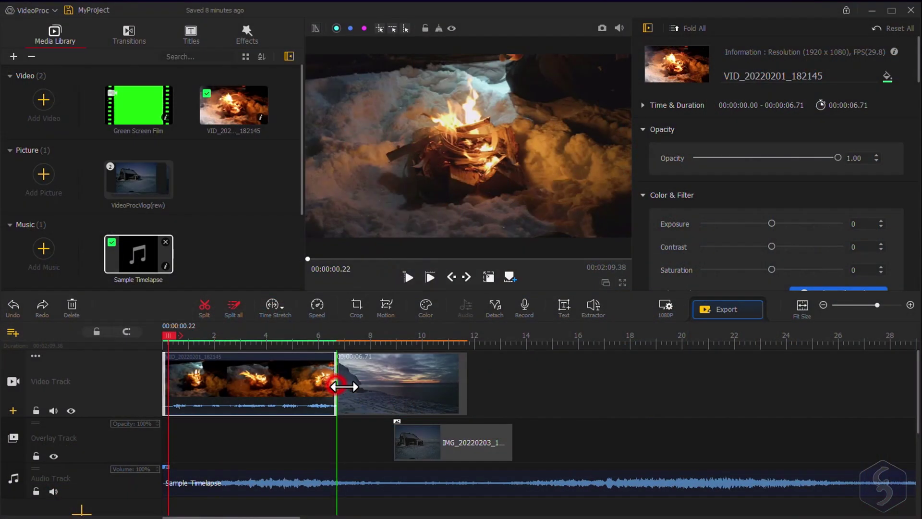
Stretch the campfire clip on the video track to a duration of 15.20 seconds and play it back
{"action": "left_click_drag", "start_coordinate": [339, 390], "coordinate": [555, 393]}
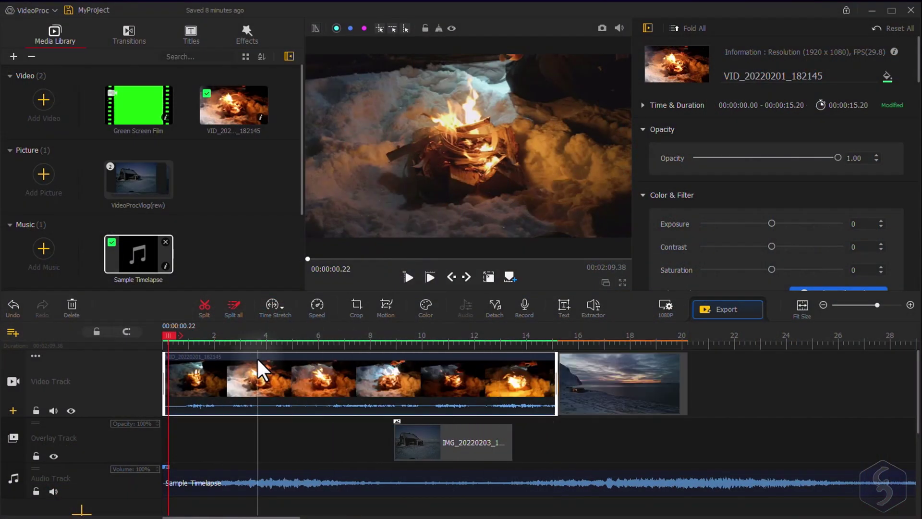
{"action": "left_click", "coordinate": [408, 276]}
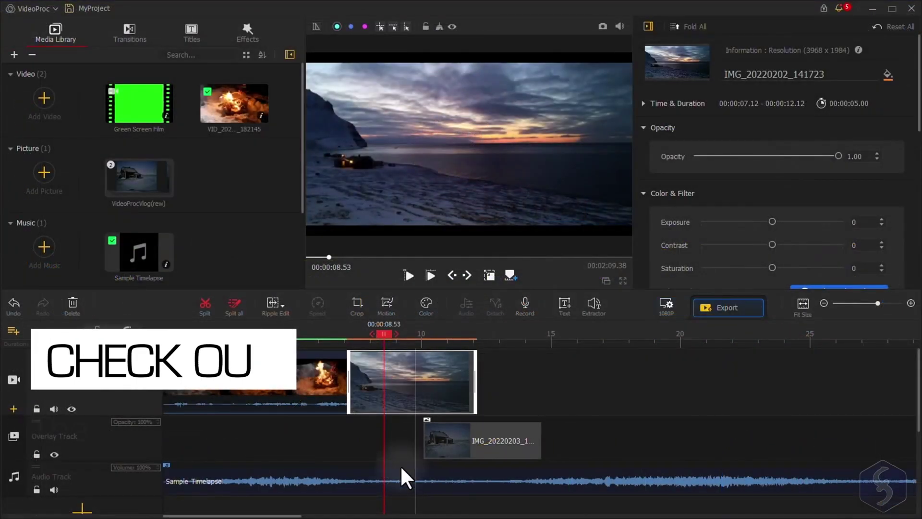
Select the Sample Timelapse clip on the audio track and look through its audio properties
{"action": "left_click", "coordinate": [382, 477]}
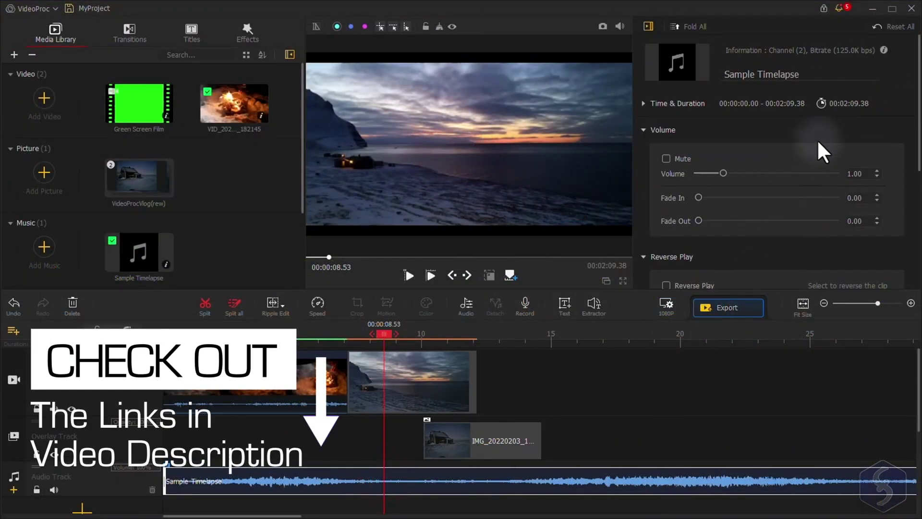
{"action": "scroll", "coordinate": [818, 140], "scroll_direction": "down", "scroll_amount": 5}
{"action": "scroll", "coordinate": [818, 145], "scroll_direction": "up", "scroll_amount": 5}
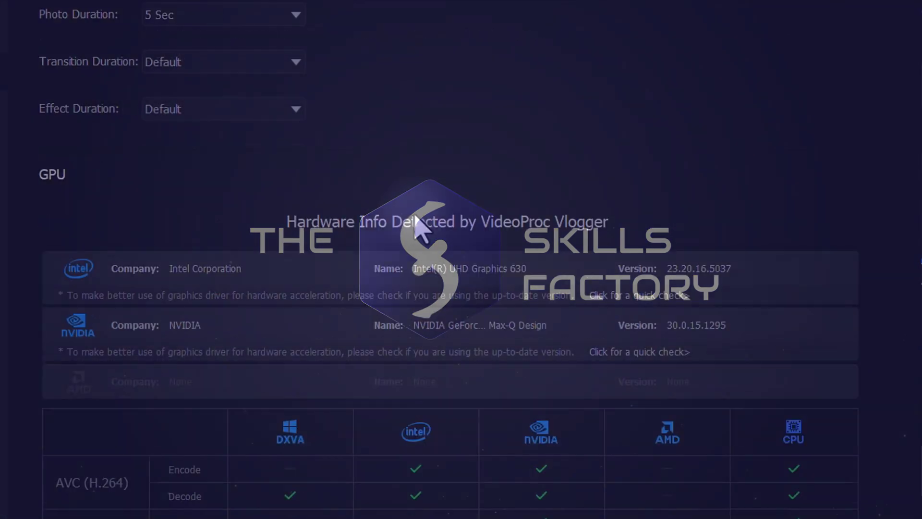
Scan the hardware from the GPU settings and review the encoding and decoding support
{"action": "scroll", "coordinate": [478, 226], "scroll_direction": "down", "scroll_amount": 5}
{"action": "scroll", "coordinate": [415, 217], "scroll_direction": "up", "scroll_amount": 2}
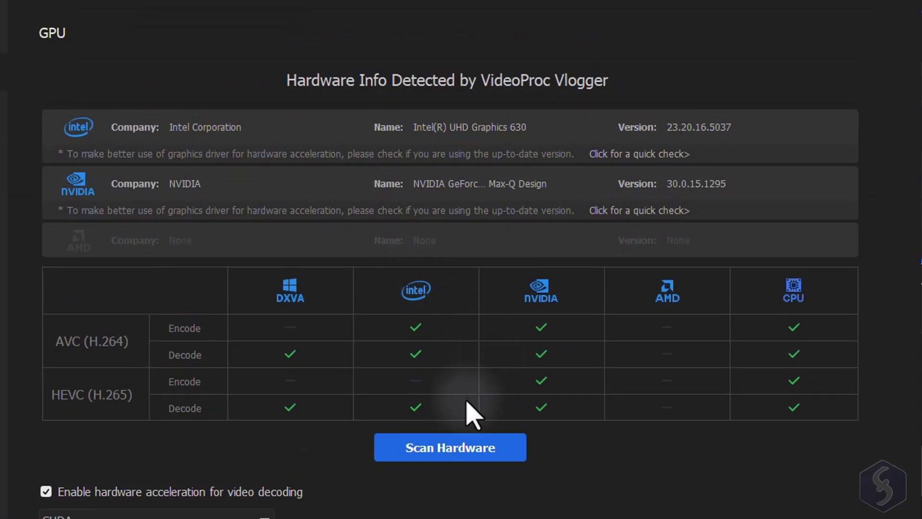
{"action": "left_click", "coordinate": [465, 442]}
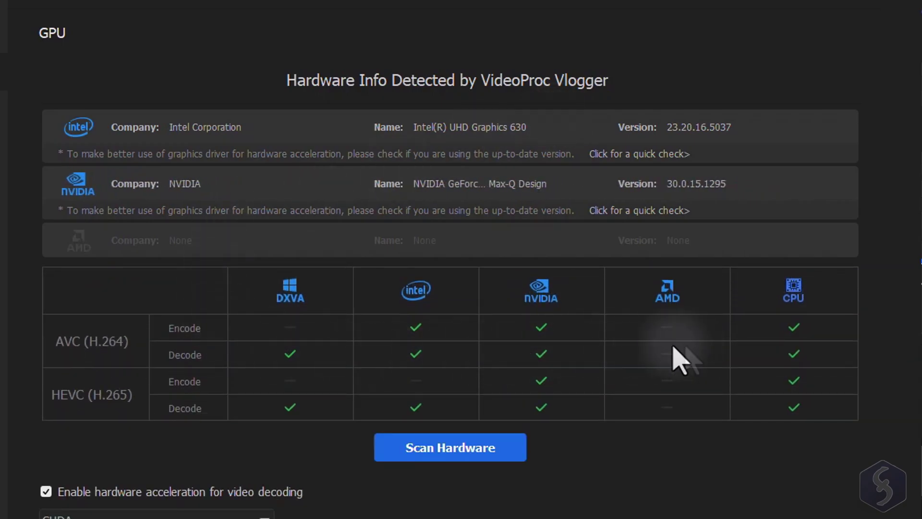
{"action": "scroll", "coordinate": [720, 374], "scroll_direction": "down", "scroll_amount": 1}
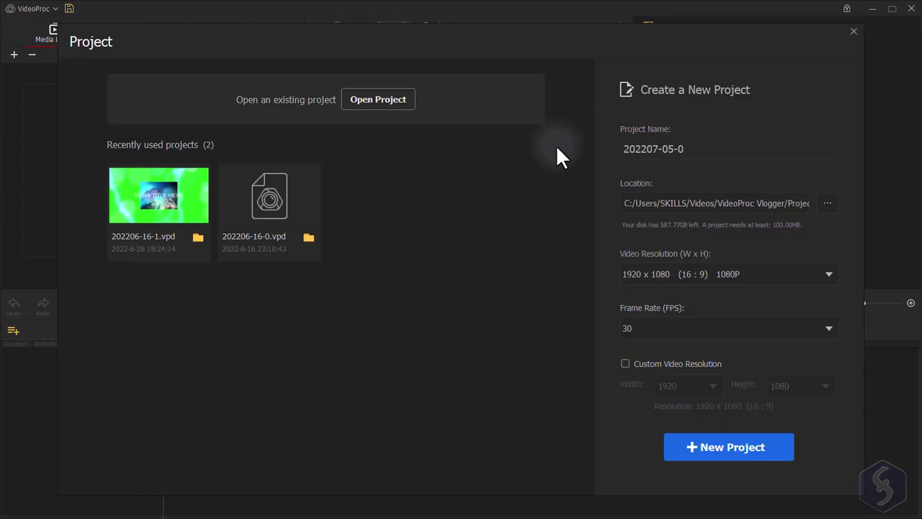
Create a new project named MyProject with a resolution of 1920 x 1080 and a frame rate of 30 FPS
{"action": "left_click", "coordinate": [715, 150]}
{"action": "type", "text": "MyProject"}
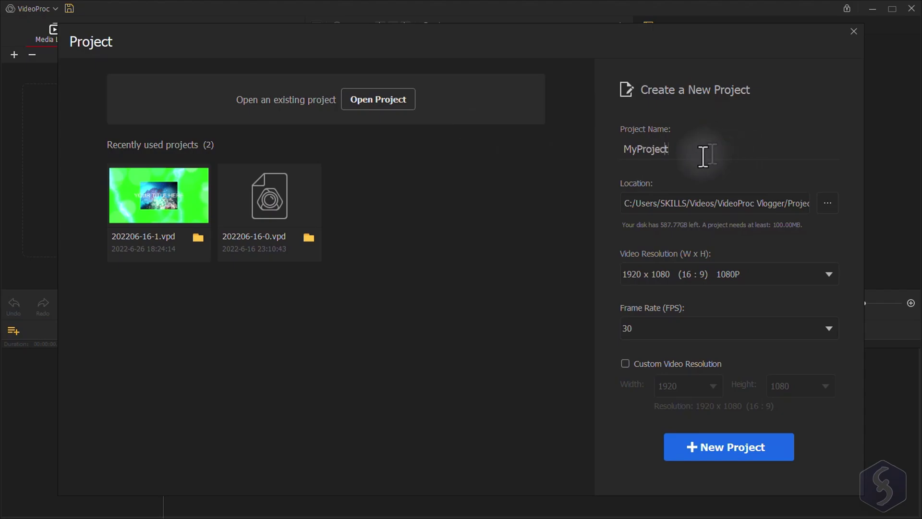
{"action": "left_click", "coordinate": [658, 199]}
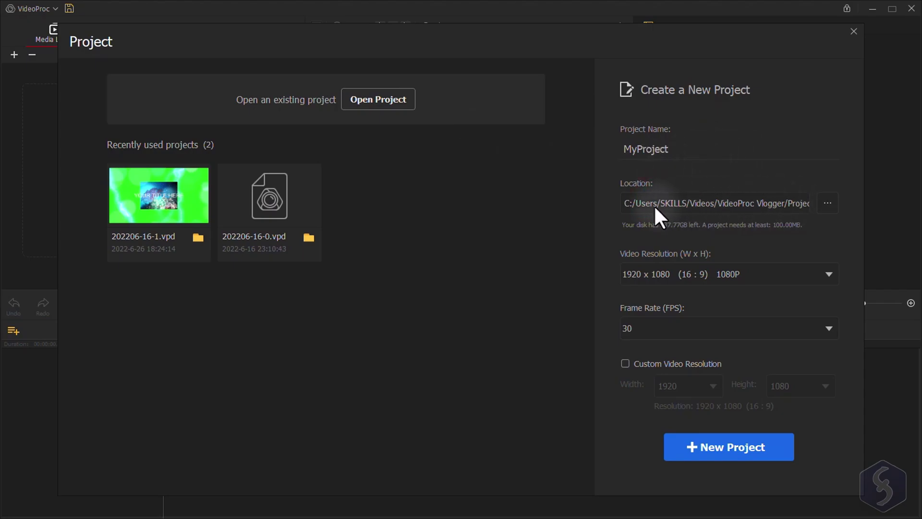
{"action": "left_click", "coordinate": [828, 273]}
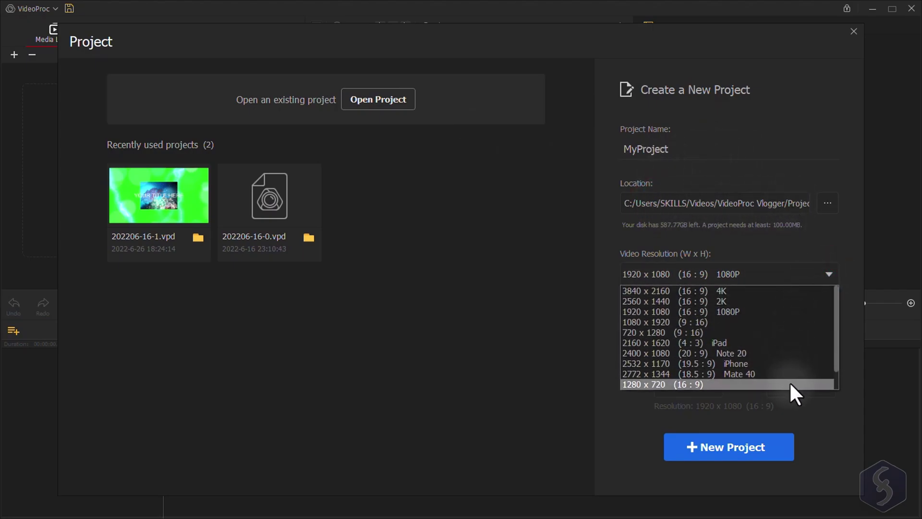
{"action": "left_click", "coordinate": [812, 329]}
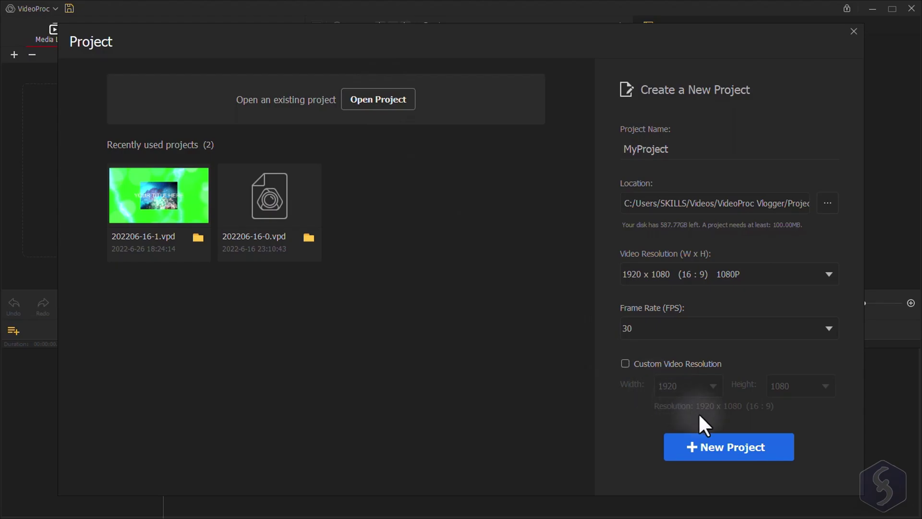
{"action": "left_click", "coordinate": [745, 446]}
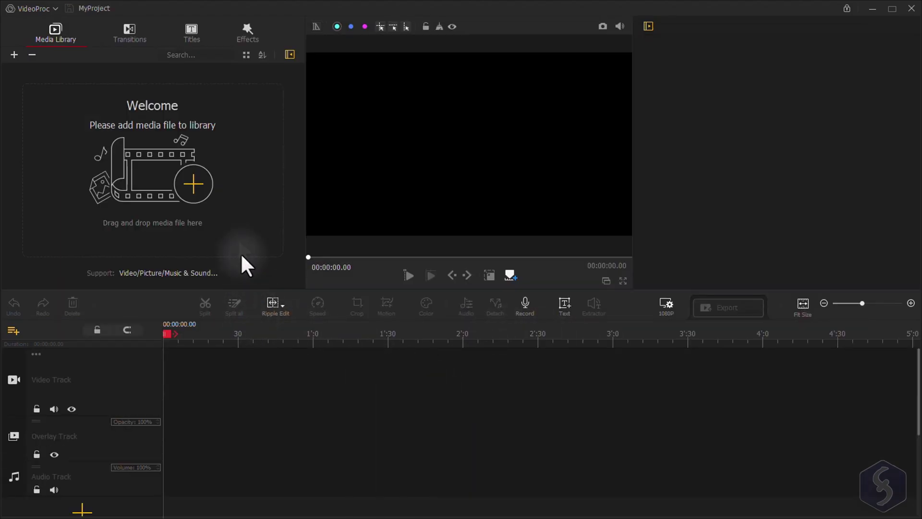
Look through the transitions, titles and effects collections and return to the media library
{"action": "left_click", "coordinate": [137, 27]}
{"action": "left_click", "coordinate": [187, 33]}
{"action": "left_click", "coordinate": [244, 33]}
{"action": "left_click", "coordinate": [59, 38]}
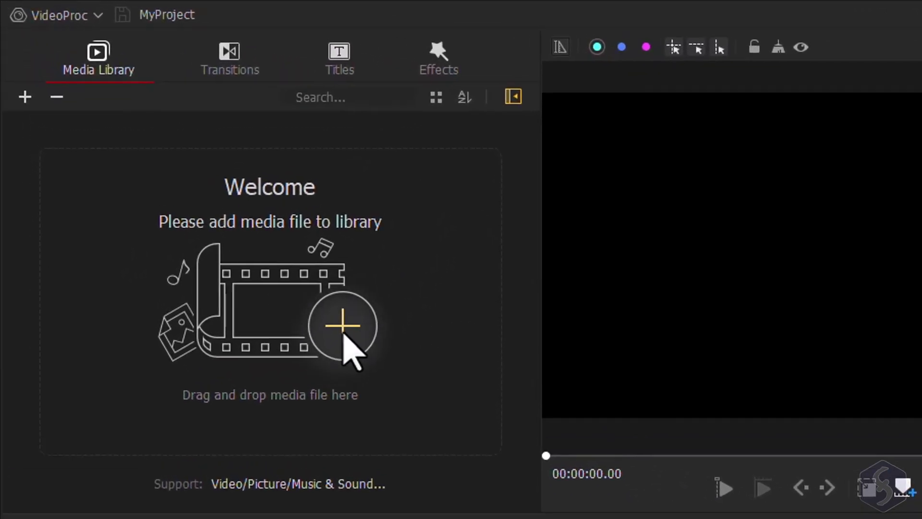
Import the campfire video, two pictures and Sample Timelapse music from the VideoProcVlog(rew) folder, and add Green Screen Film.mp4 to the library
{"action": "left_click", "coordinate": [343, 326]}
{"action": "scroll", "coordinate": [474, 286], "scroll_direction": "up", "scroll_amount": 1}
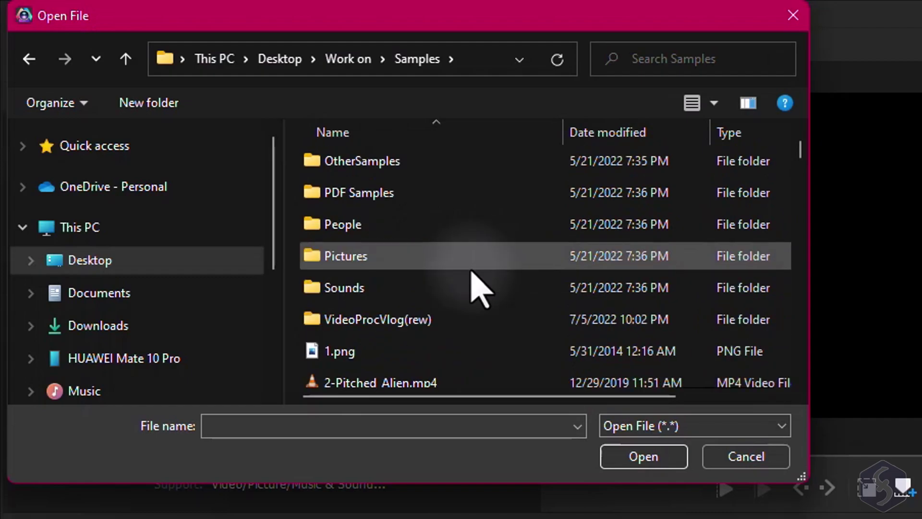
{"action": "left_click", "coordinate": [448, 318]}
{"action": "double_click", "coordinate": [448, 318]}
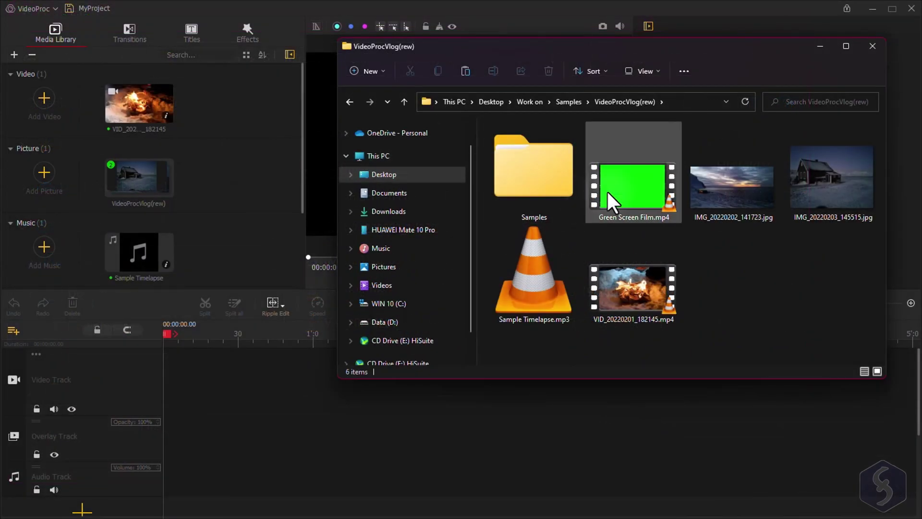
{"action": "left_click", "coordinate": [667, 188]}
{"action": "left_click_drag", "start_coordinate": [637, 191], "coordinate": [196, 175]}
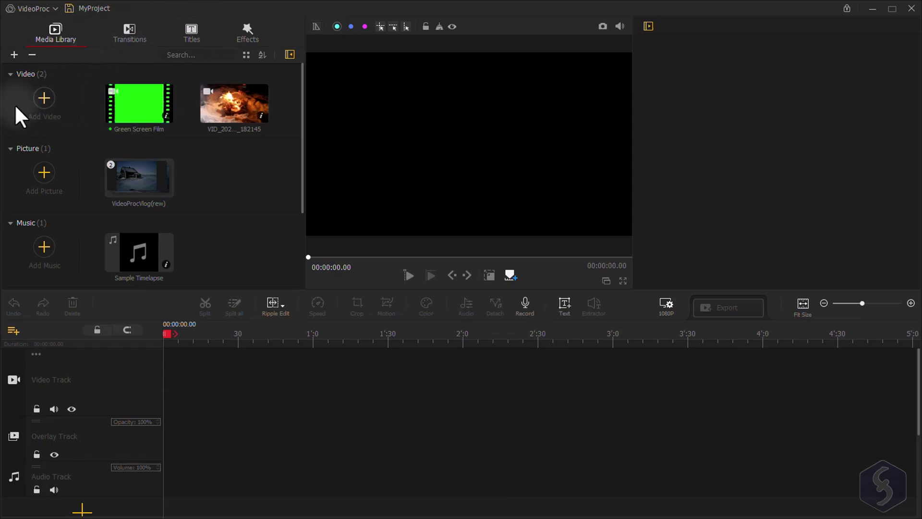
Place VID_20220201_182145 on the video track, followed by the pictures IMG_20220203_145515 and IMG_20220202_141723
{"action": "scroll", "coordinate": [209, 142], "scroll_direction": "down", "scroll_amount": 2}
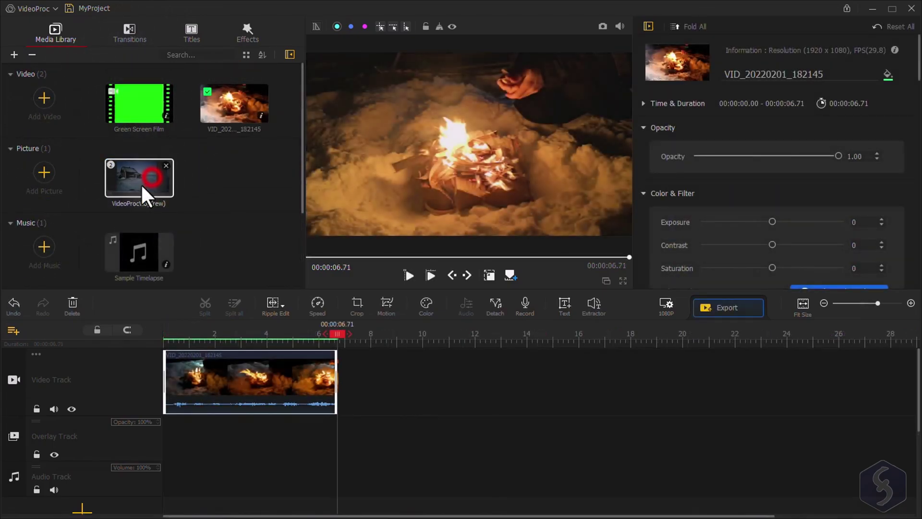
{"action": "double_click", "coordinate": [140, 184]}
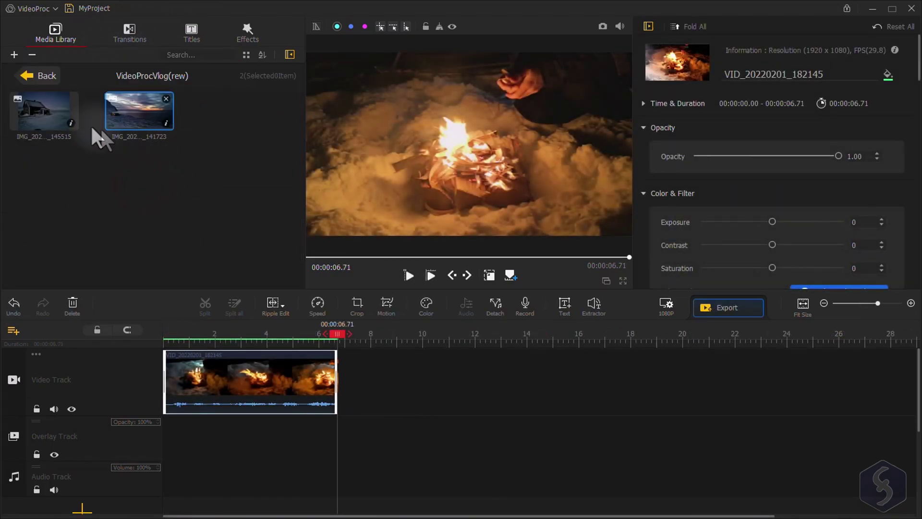
{"action": "left_click_drag", "start_coordinate": [41, 112], "coordinate": [385, 389]}
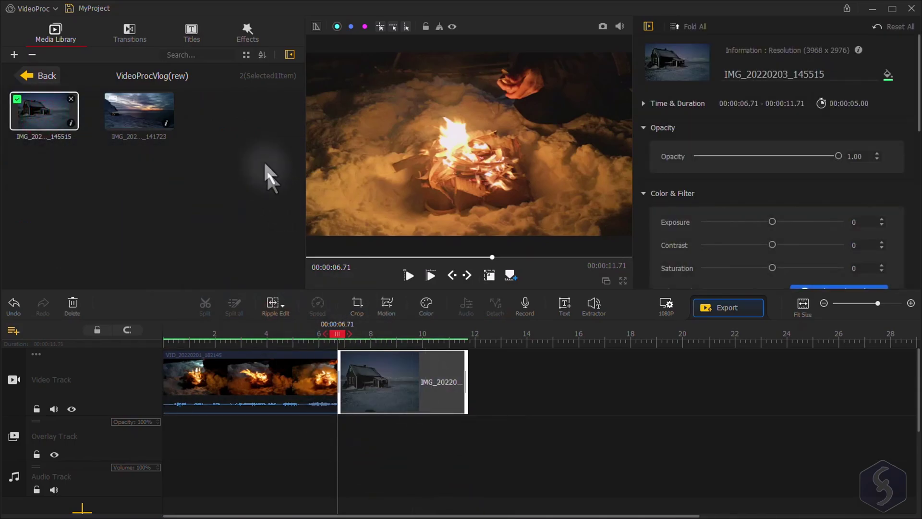
{"action": "left_click_drag", "start_coordinate": [139, 110], "coordinate": [494, 382]}
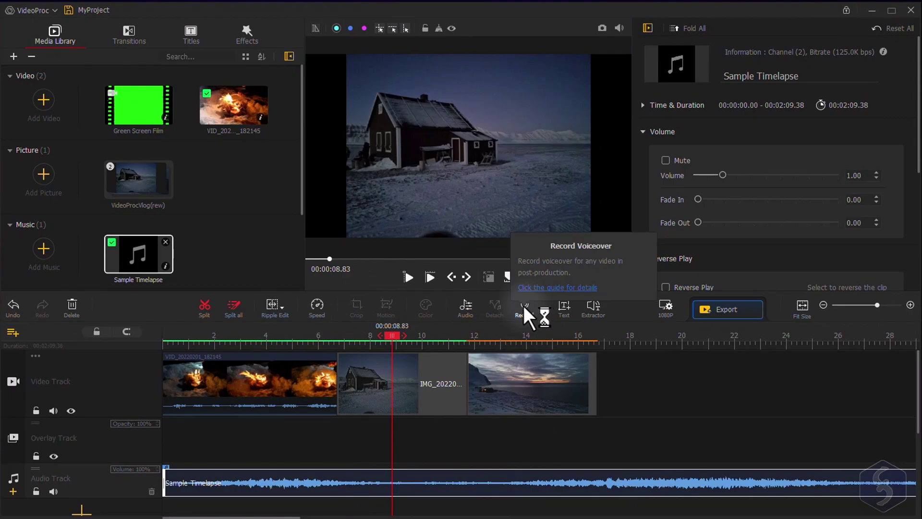
Open the voiceover recorder, check its audio device choices and close it without recording
{"action": "left_click", "coordinate": [523, 304]}
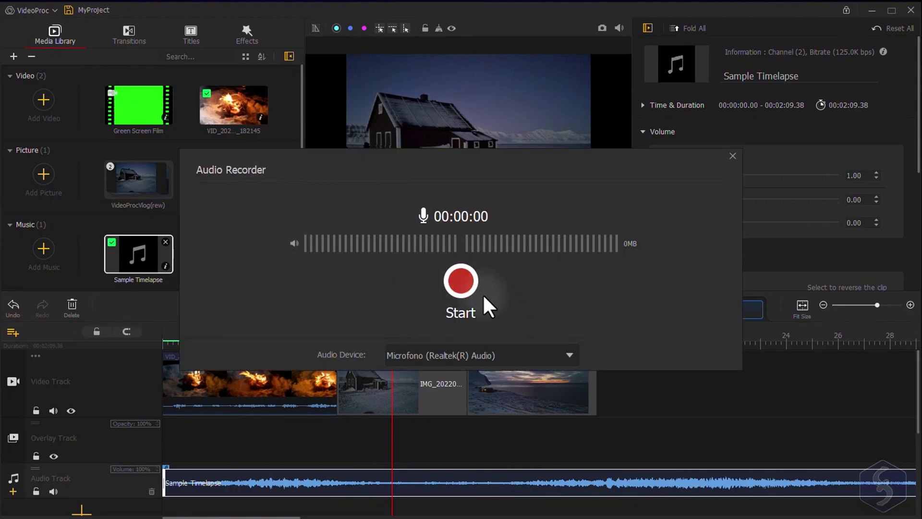
{"action": "left_click", "coordinate": [486, 353]}
{"action": "left_click", "coordinate": [485, 353]}
{"action": "key", "text": "Escape"}
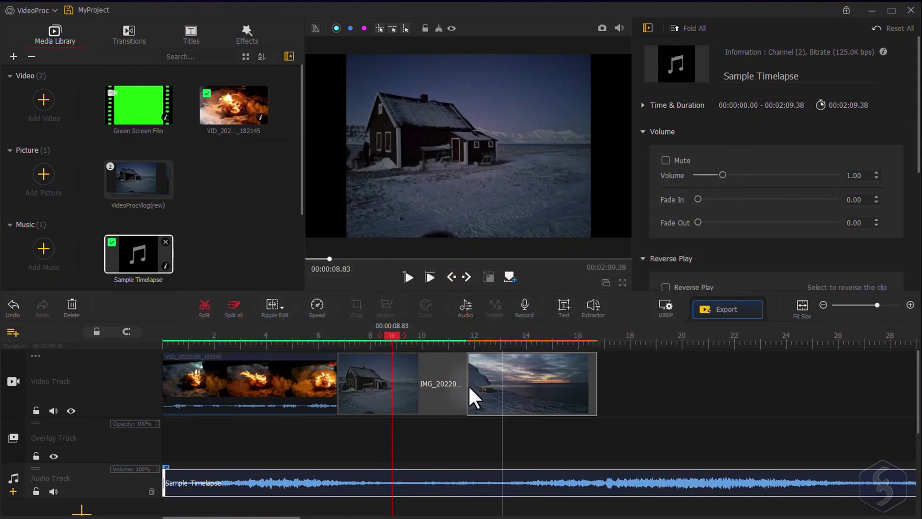
Move the playhead to 1.53 s and try the video track's mute and visibility toggles
{"action": "left_click", "coordinate": [134, 448]}
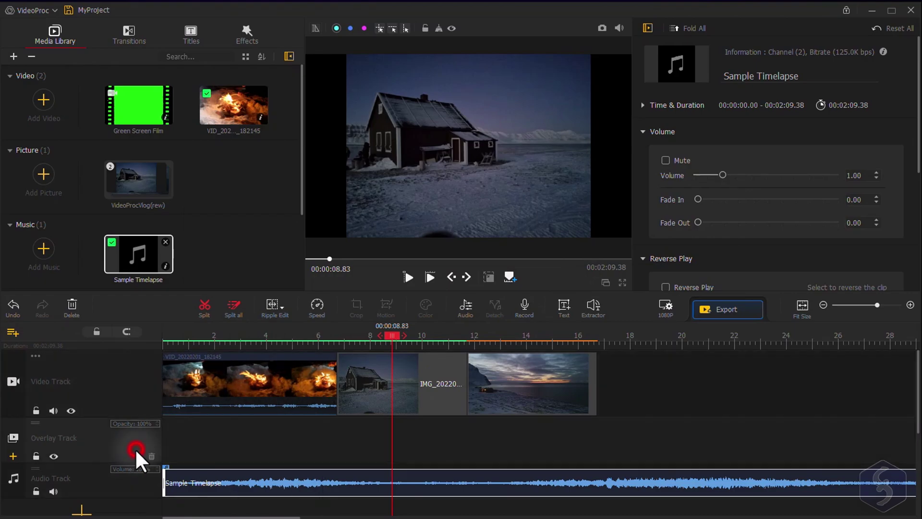
{"action": "left_click", "coordinate": [120, 488]}
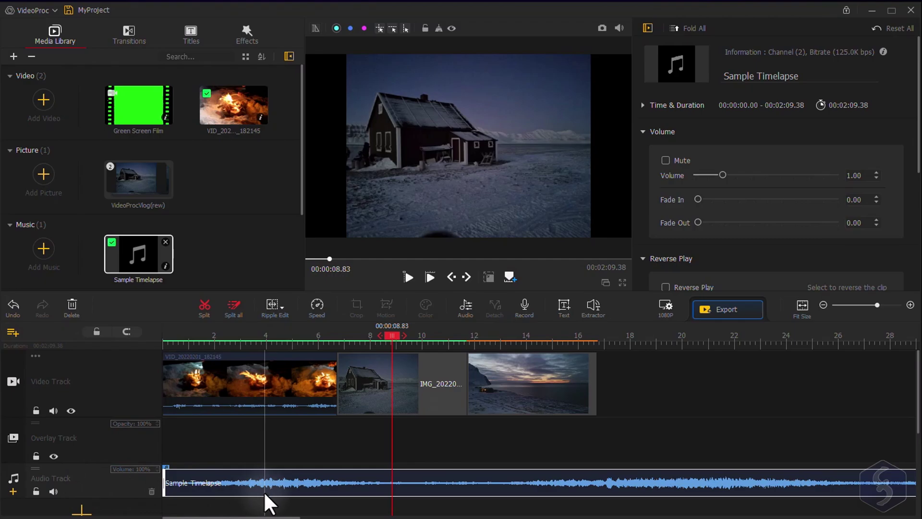
{"action": "left_click", "coordinate": [202, 476]}
{"action": "left_click", "coordinate": [54, 411]}
{"action": "left_click", "coordinate": [71, 411]}
{"action": "left_click", "coordinate": [70, 411]}
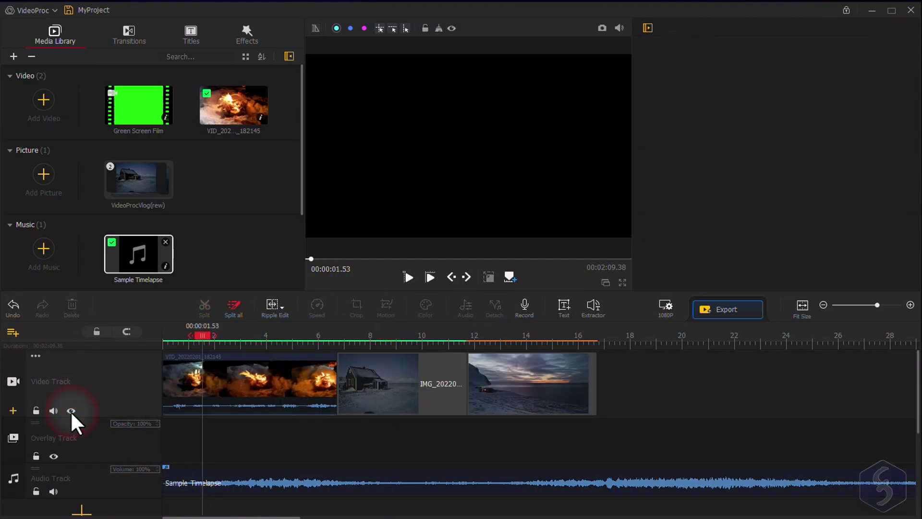
Move the cabin picture from the video track to the overlay track, starting at 1.16 s, and preview it over the campfire clip
{"action": "left_click", "coordinate": [391, 397]}
{"action": "left_click_drag", "start_coordinate": [391, 397], "coordinate": [245, 442]}
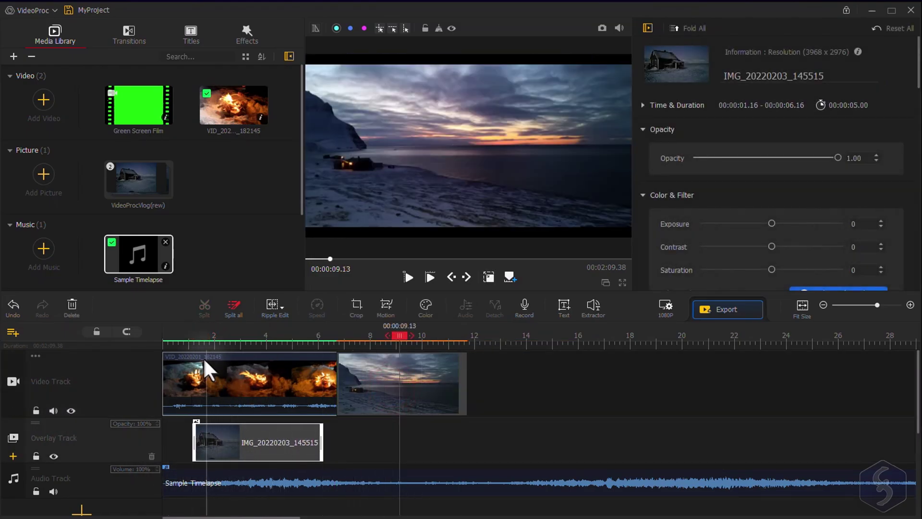
{"action": "left_click", "coordinate": [176, 340]}
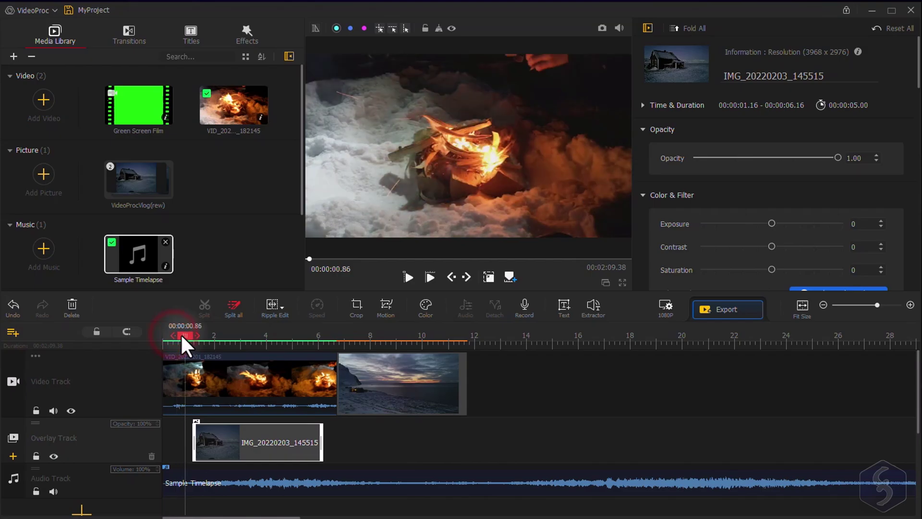
{"action": "left_click_drag", "start_coordinate": [183, 337], "coordinate": [213, 346]}
{"action": "left_click", "coordinate": [411, 431]}
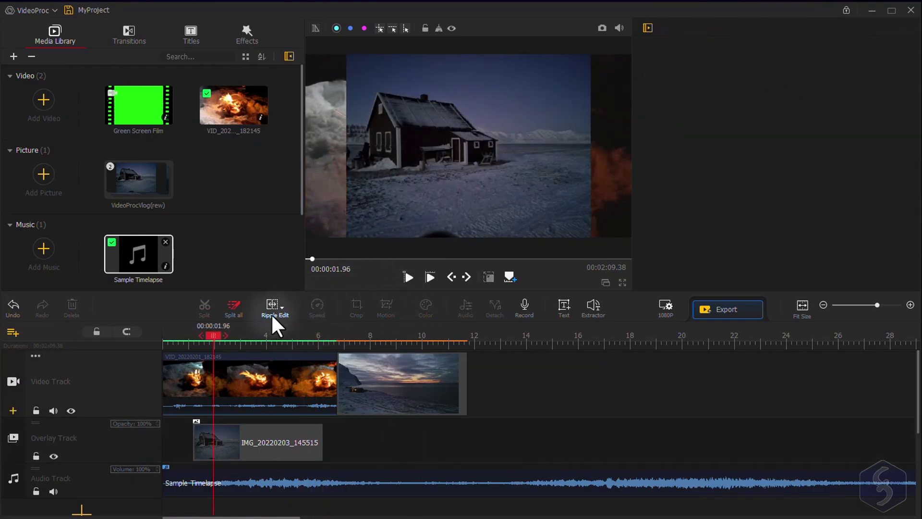
Move the cabin picture along the overlay track to start at 7.70 s and play back the timeline
{"action": "left_click", "coordinate": [285, 340]}
{"action": "left_click", "coordinate": [364, 336]}
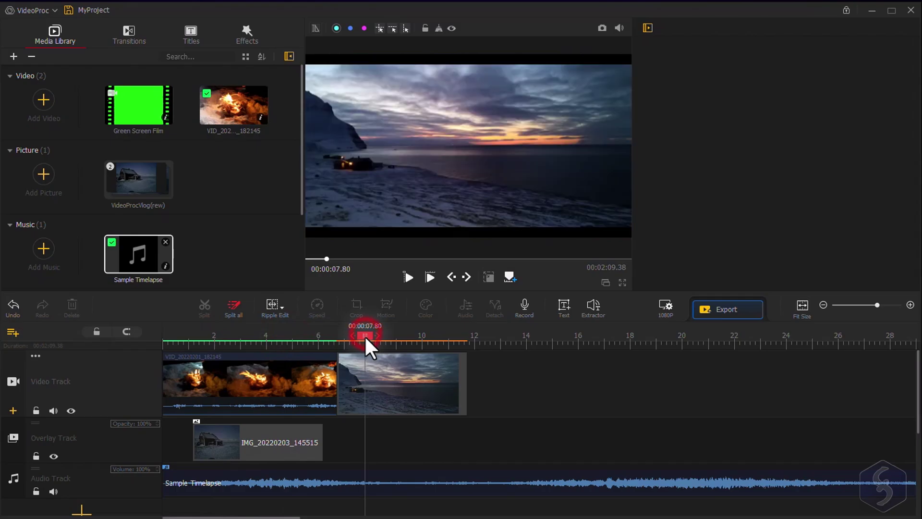
{"action": "left_click_drag", "start_coordinate": [366, 334], "coordinate": [323, 337]}
{"action": "left_click_drag", "start_coordinate": [287, 440], "coordinate": [459, 440]}
{"action": "left_click", "coordinate": [410, 277]}
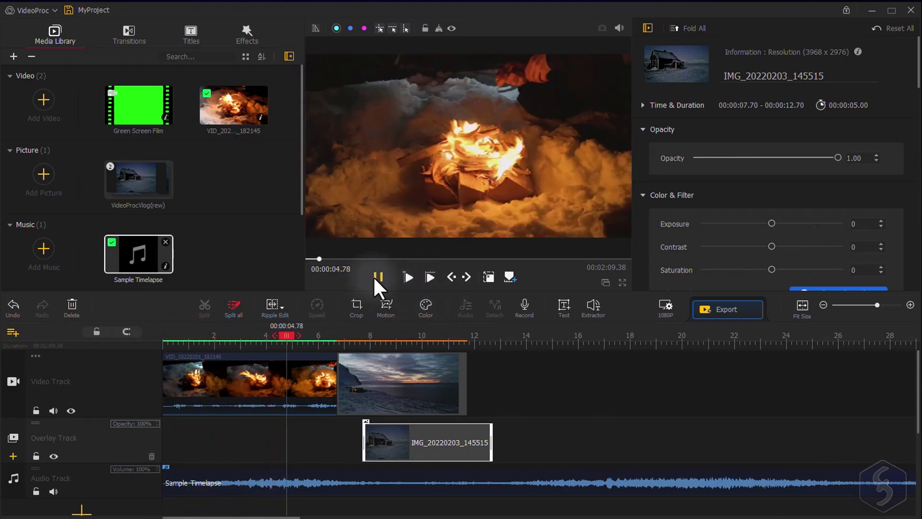
{"action": "left_click", "coordinate": [376, 278]}
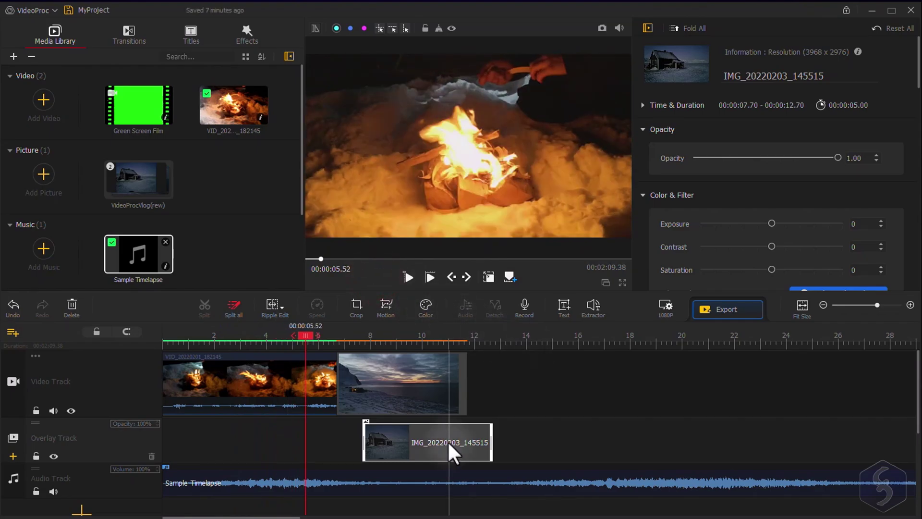
Reposition the cabin picture on the overlay track to start at 8.90 s and trim its duration to 4.56 s
{"action": "left_click_drag", "start_coordinate": [448, 440], "coordinate": [690, 451]}
{"action": "left_click", "coordinate": [439, 397]}
{"action": "left_click_drag", "start_coordinate": [613, 436], "coordinate": [502, 441]}
{"action": "left_click_drag", "start_coordinate": [421, 387], "coordinate": [480, 389]}
{"action": "left_click_drag", "start_coordinate": [490, 442], "coordinate": [441, 441]}
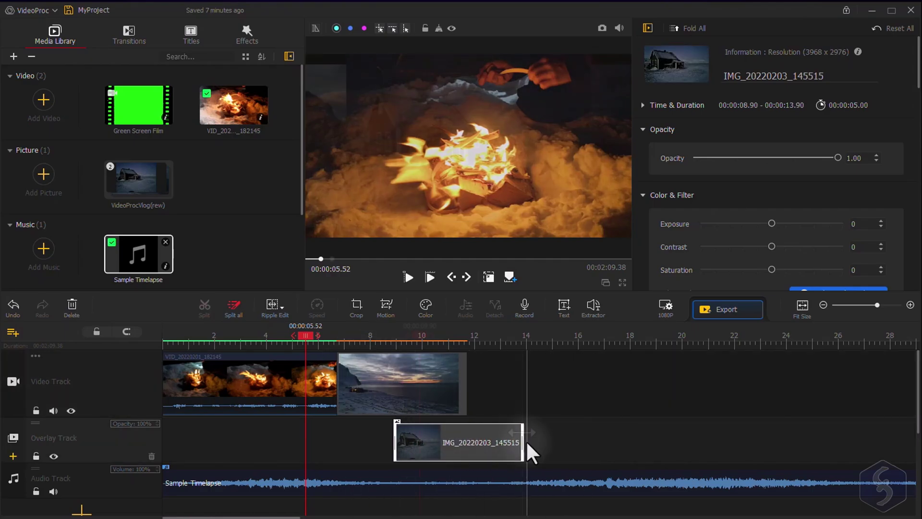
{"action": "left_click_drag", "start_coordinate": [524, 440], "coordinate": [547, 441]}
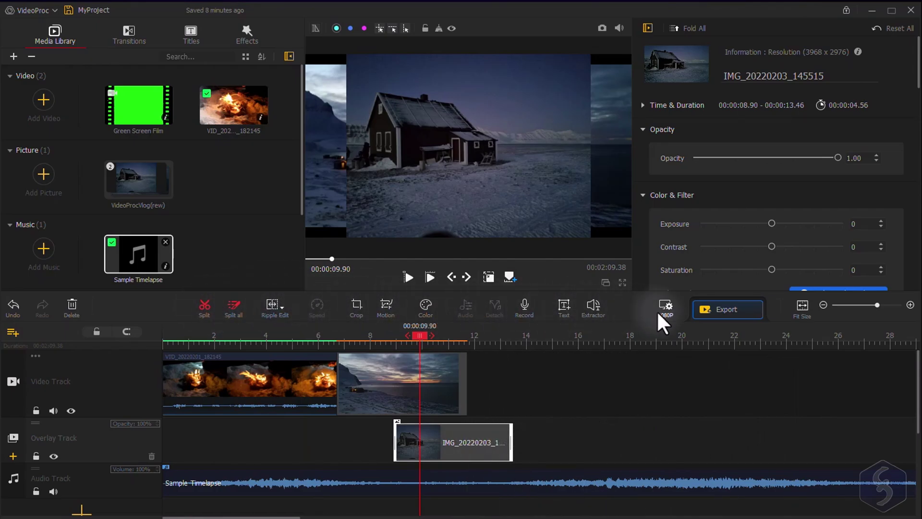
Try splitting the cabin picture at 11.06 s and moving its second part away, and undo both edits
{"action": "key", "text": "space"}
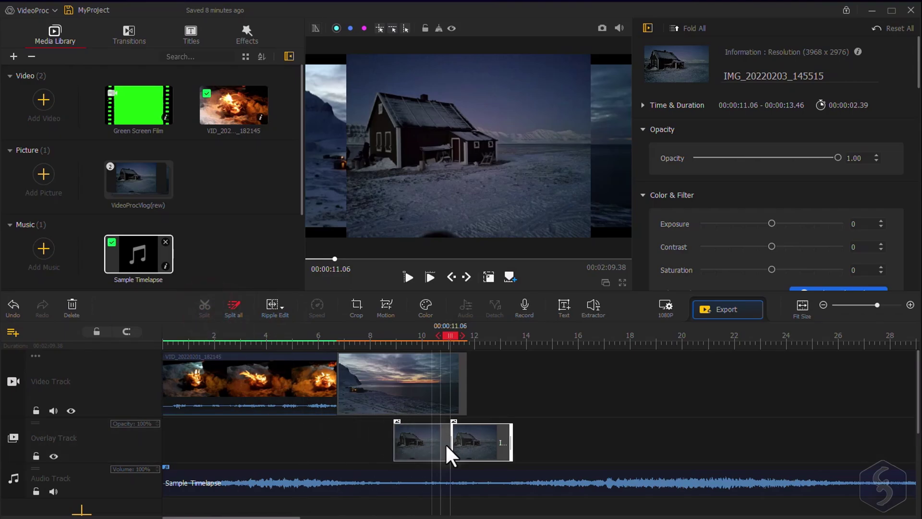
{"action": "left_click_drag", "start_coordinate": [483, 442], "coordinate": [586, 439]}
{"action": "key", "text": "ctrl+z"}
{"action": "key", "text": "ctrl+z"}
Switch the timeline editing mode from Ripple Edit to Time Stretch
{"action": "left_click", "coordinate": [282, 308]}
{"action": "left_click", "coordinate": [339, 349]}
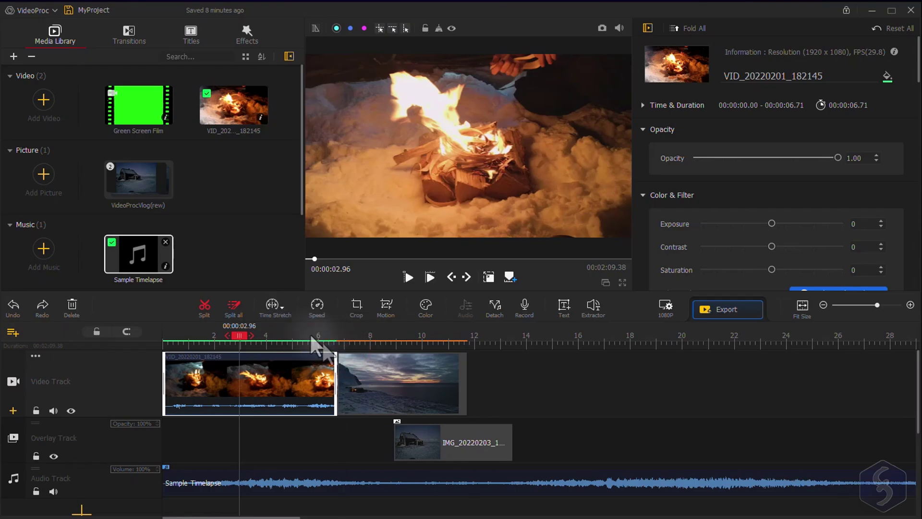
Time-stretch the campfire clip on the video track to a duration of 2.96 s and play back the faster result
{"action": "left_click_drag", "start_coordinate": [335, 384], "coordinate": [240, 385]}
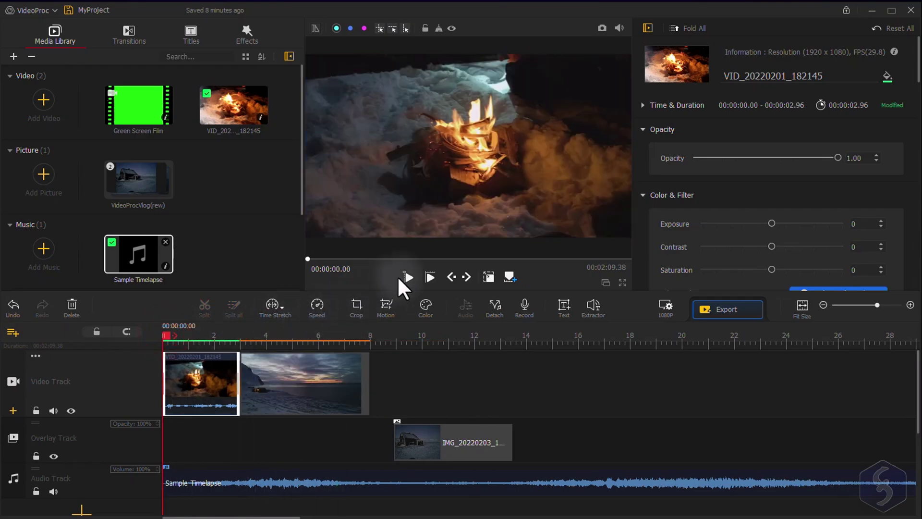
{"action": "left_click", "coordinate": [409, 276]}
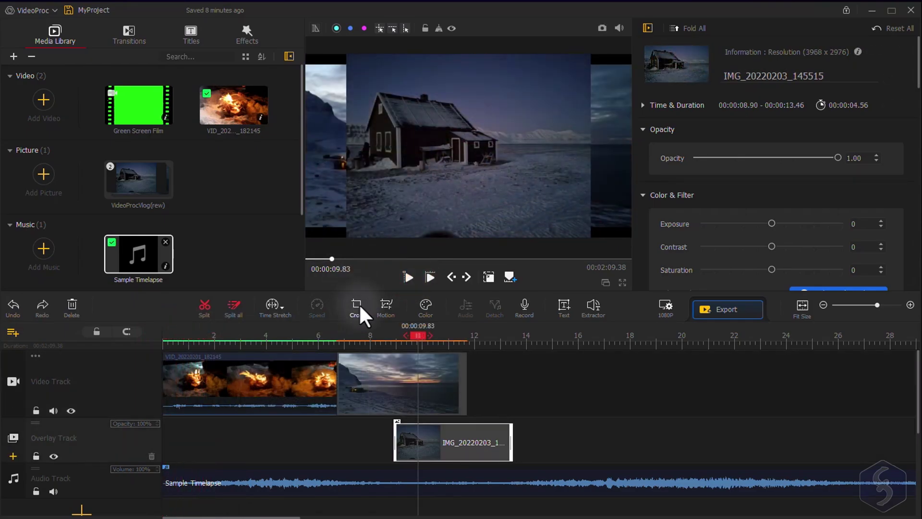
Crop the cabin picture on the overlay track, trying the 16:9 and 4:3 aspect ratios
{"action": "left_click", "coordinate": [359, 305]}
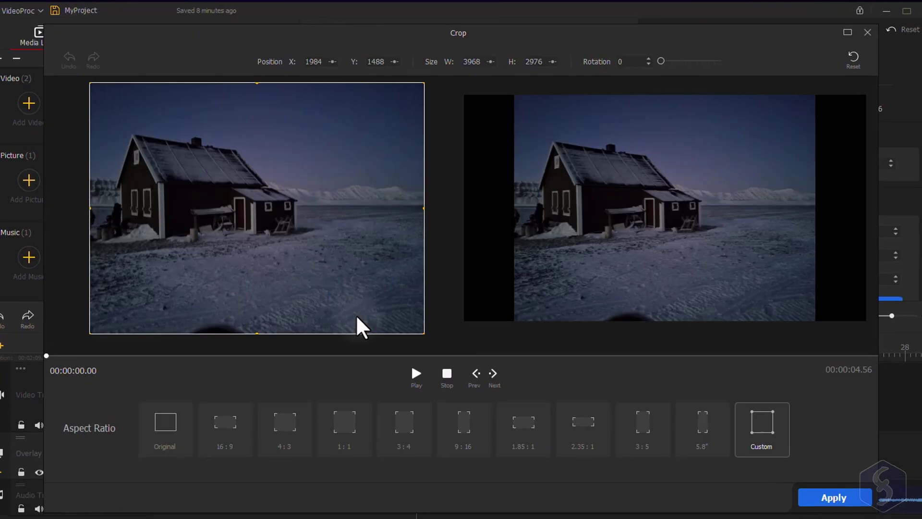
{"action": "left_click", "coordinate": [245, 416]}
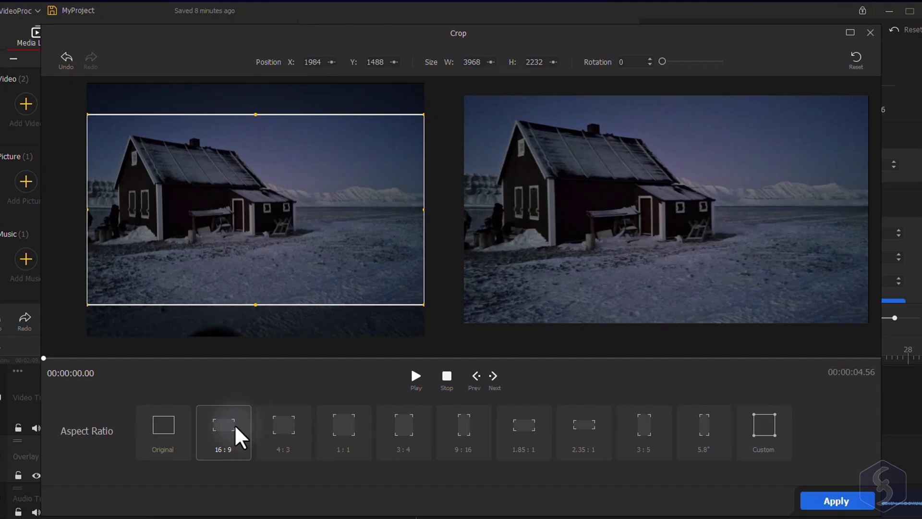
{"action": "left_click", "coordinate": [279, 429]}
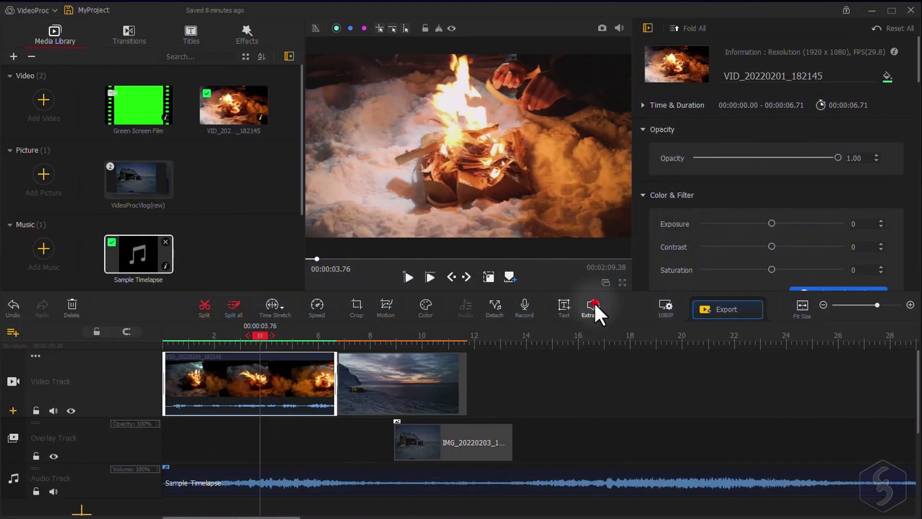
Open the Audio to Text extractor and include both the Video Track and the Audio Track for extraction
{"action": "left_click", "coordinate": [595, 304]}
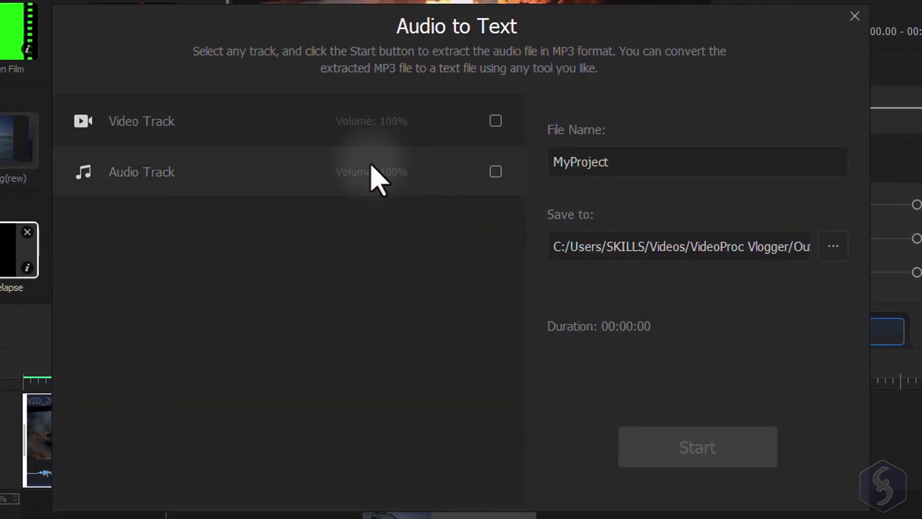
{"action": "left_click", "coordinate": [496, 121]}
{"action": "left_click", "coordinate": [496, 165]}
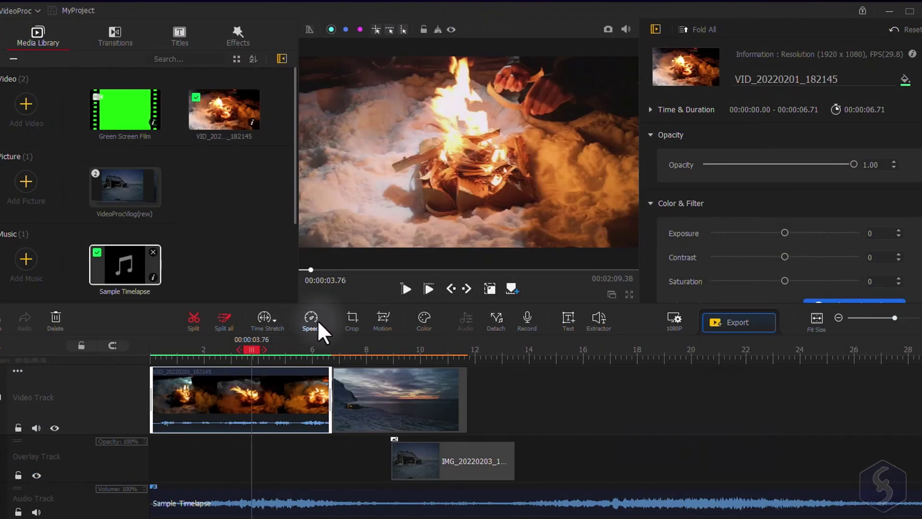
Open the campfire clip in the Speed Editor and try constant speeds of 2X, 1/4 and Normal
{"action": "left_click", "coordinate": [317, 317]}
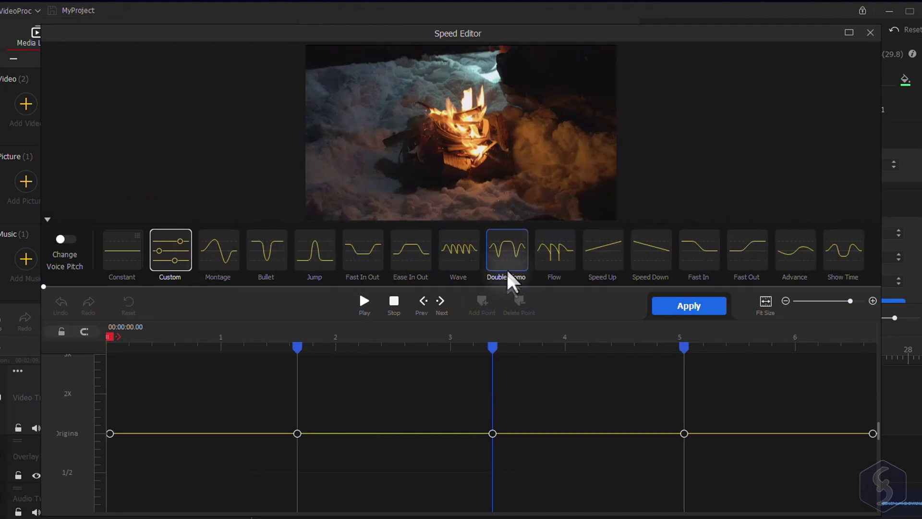
{"action": "left_click", "coordinate": [120, 257]}
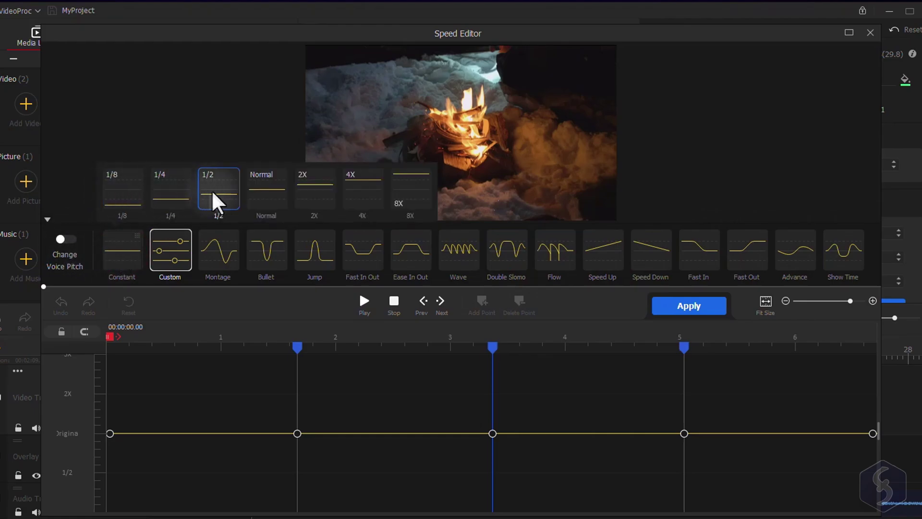
{"action": "left_click", "coordinate": [309, 194]}
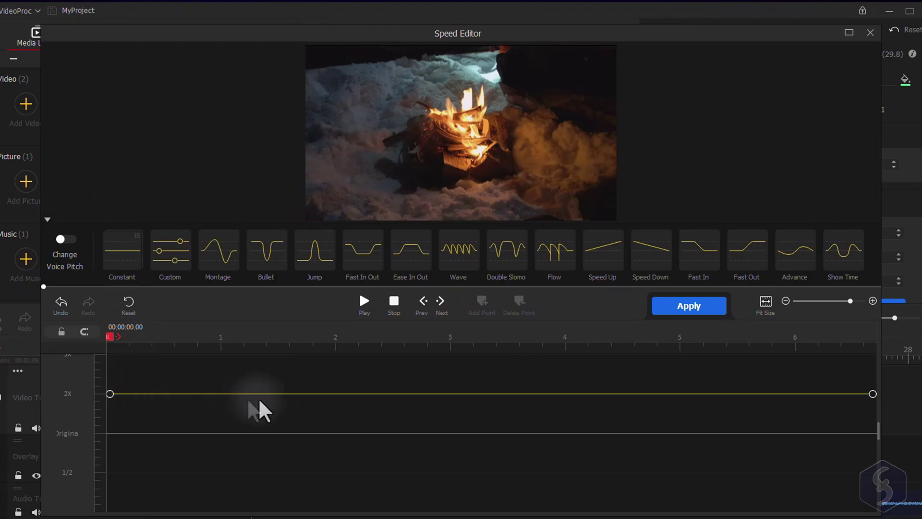
{"action": "left_click", "coordinate": [130, 243]}
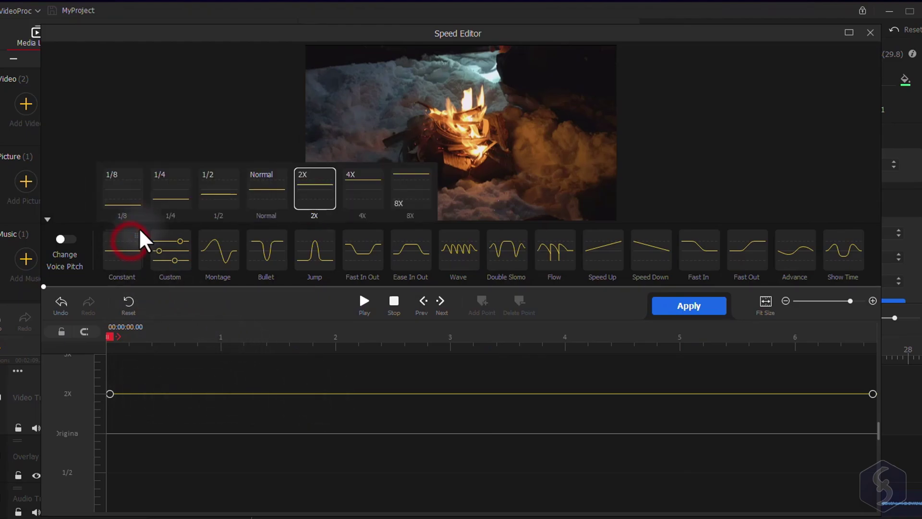
{"action": "left_click", "coordinate": [184, 188]}
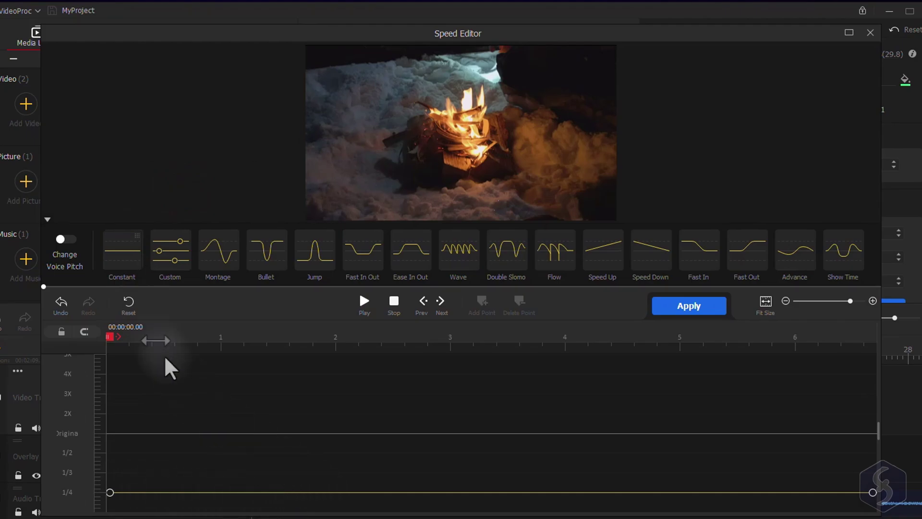
{"action": "left_click", "coordinate": [126, 247]}
{"action": "left_click", "coordinate": [261, 188]}
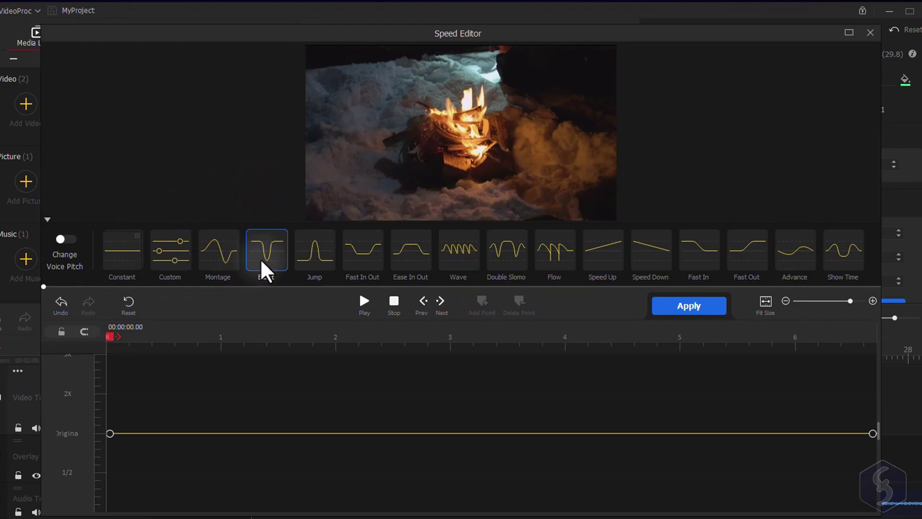
Try the Bullet, Jump, Ease In Out and Wave speed presets and choose the Show Time curve
{"action": "left_click", "coordinate": [273, 250]}
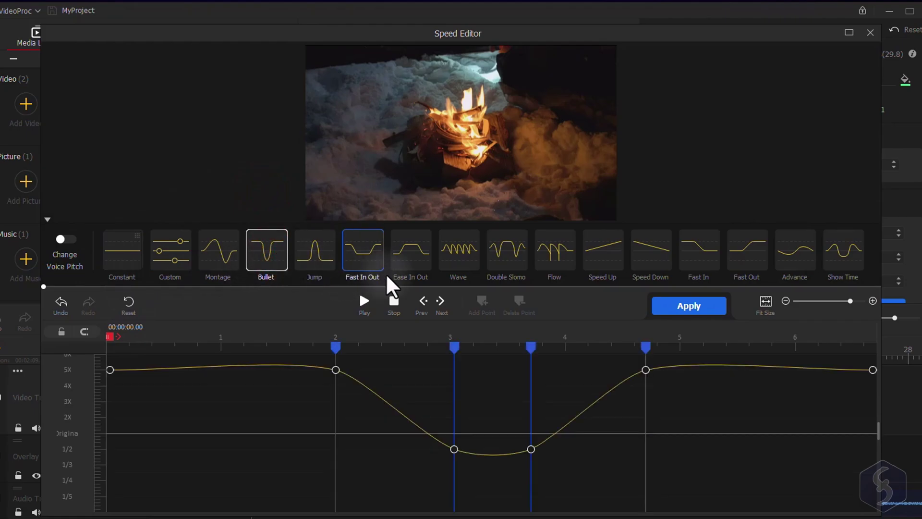
{"action": "left_click", "coordinate": [321, 256]}
{"action": "left_click", "coordinate": [402, 249]}
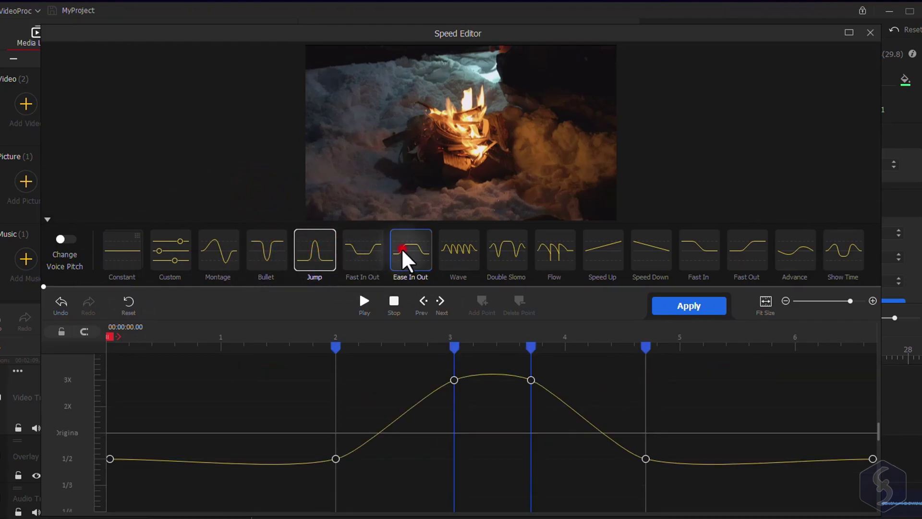
{"action": "left_click", "coordinate": [460, 243]}
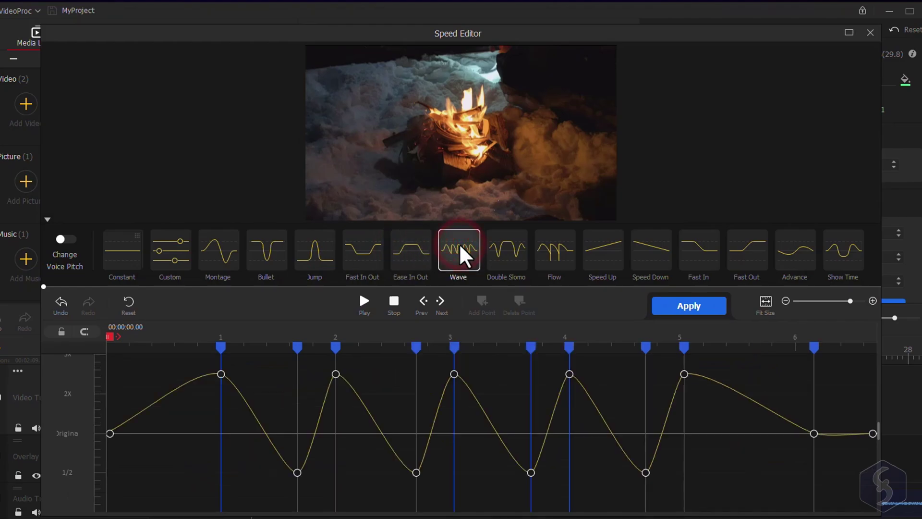
{"action": "left_click", "coordinate": [840, 250]}
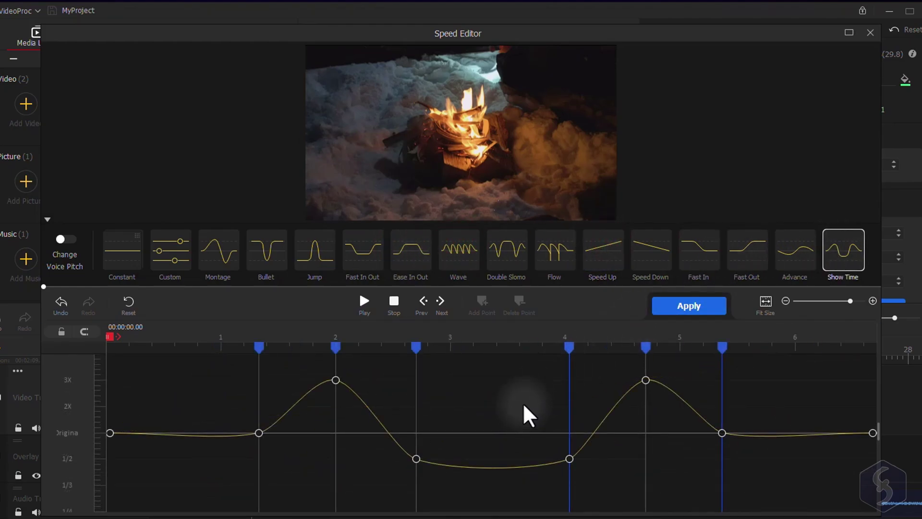
Examine the Show Time curve by selecting its speed points one after another up to the second peak
{"action": "left_click", "coordinate": [110, 433]}
{"action": "left_click", "coordinate": [259, 432]}
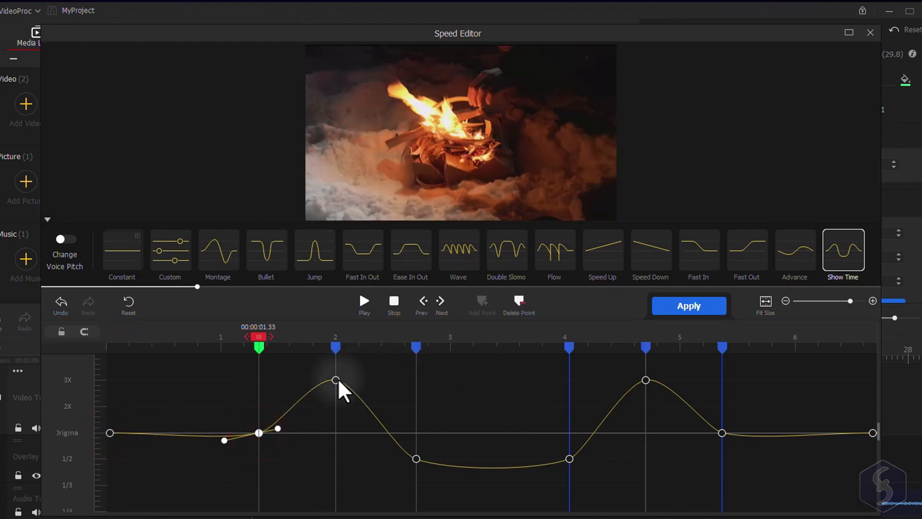
{"action": "left_click", "coordinate": [337, 380]}
{"action": "left_click", "coordinate": [415, 459]}
{"action": "left_click", "coordinate": [570, 458]}
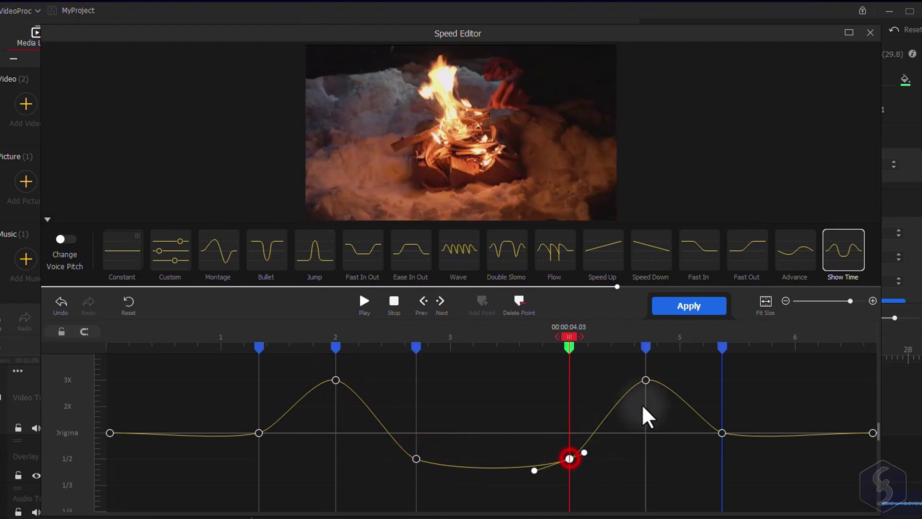
{"action": "left_click", "coordinate": [647, 380]}
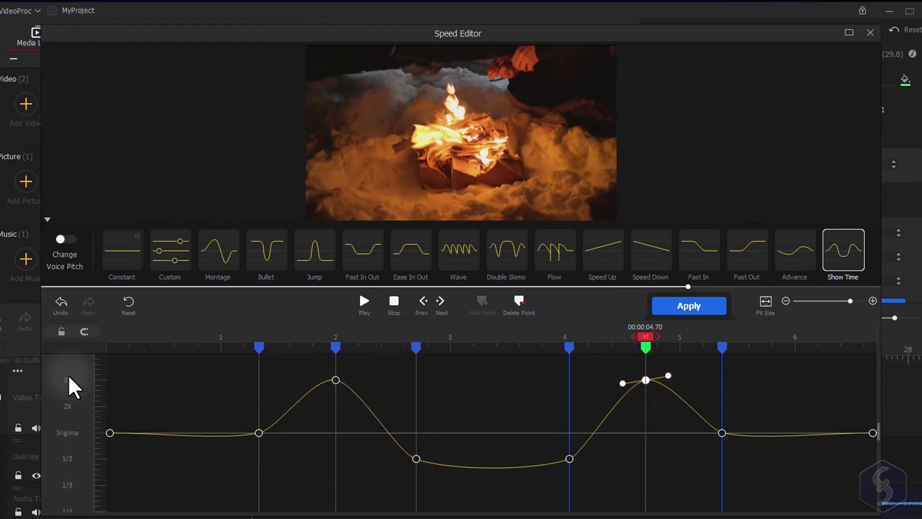
Step through the speed curve's time markers and play the clip from its beginning to preview the speed changes
{"action": "left_click", "coordinate": [259, 347]}
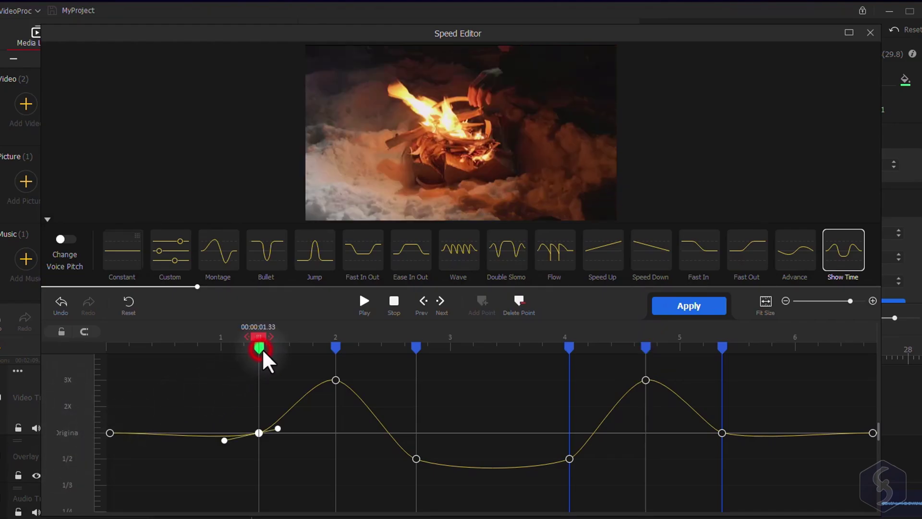
{"action": "left_click", "coordinate": [342, 346]}
{"action": "left_click", "coordinate": [417, 345]}
{"action": "left_click", "coordinate": [569, 346]}
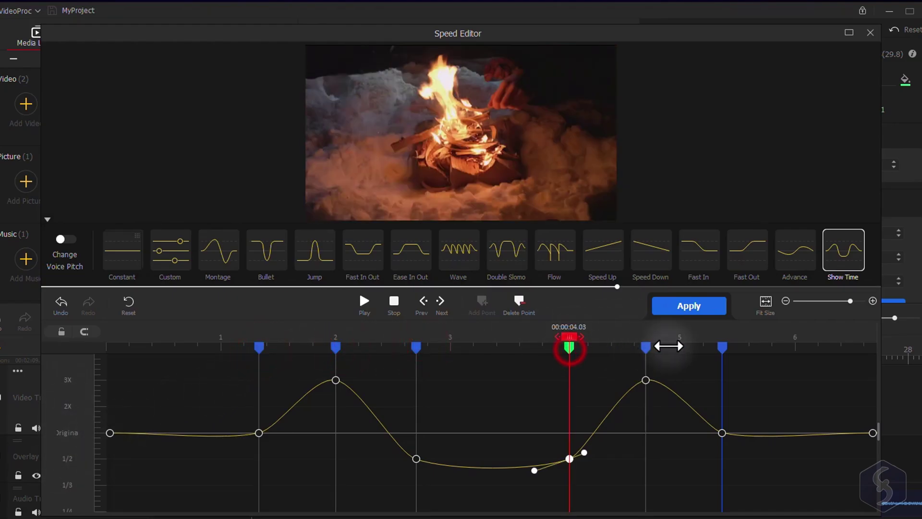
{"action": "left_click", "coordinate": [647, 346]}
{"action": "left_click", "coordinate": [108, 347]}
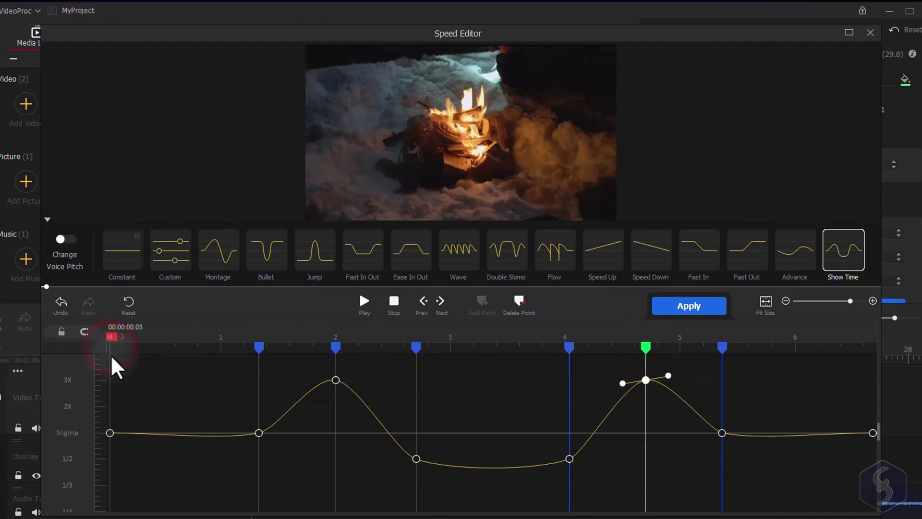
{"action": "left_click", "coordinate": [363, 302]}
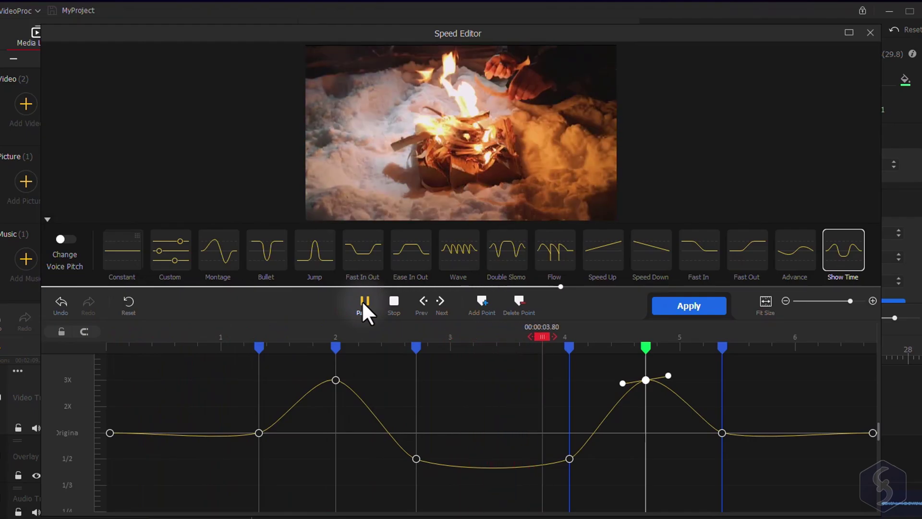
Move the curve's third inner speed point down to about 1/3 speed and back to about 2.4 s
{"action": "left_click", "coordinate": [416, 458]}
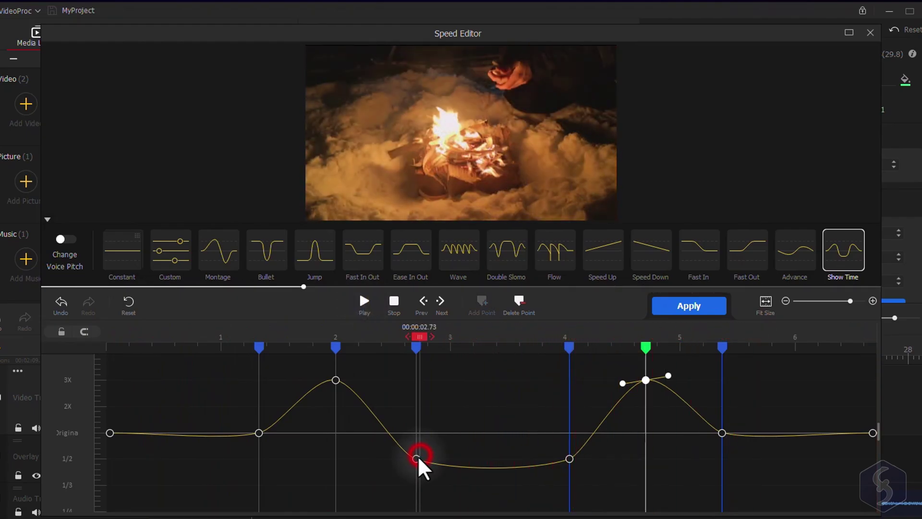
{"action": "mouse_move", "coordinate": [416, 456]}
{"action": "left_mouse_down"}
{"action": "mouse_move", "coordinate": [411, 482]}
{"action": "mouse_move", "coordinate": [410, 474]}
{"action": "left_mouse_up"}
{"action": "mouse_move", "coordinate": [416, 348]}
{"action": "left_mouse_down"}
{"action": "mouse_move", "coordinate": [384, 349]}
{"action": "mouse_move", "coordinate": [468, 351]}
{"action": "mouse_move", "coordinate": [385, 353]}
{"action": "left_mouse_up"}
Raise the speed point at 4.03 s slightly above original speed, extend its curve handles, and apply the speed curve
{"action": "mouse_move", "coordinate": [570, 459]}
{"action": "left_mouse_down"}
{"action": "mouse_move", "coordinate": [569, 425]}
{"action": "mouse_move", "coordinate": [527, 436]}
{"action": "mouse_move", "coordinate": [492, 410]}
{"action": "mouse_move", "coordinate": [477, 416]}
{"action": "left_mouse_up"}
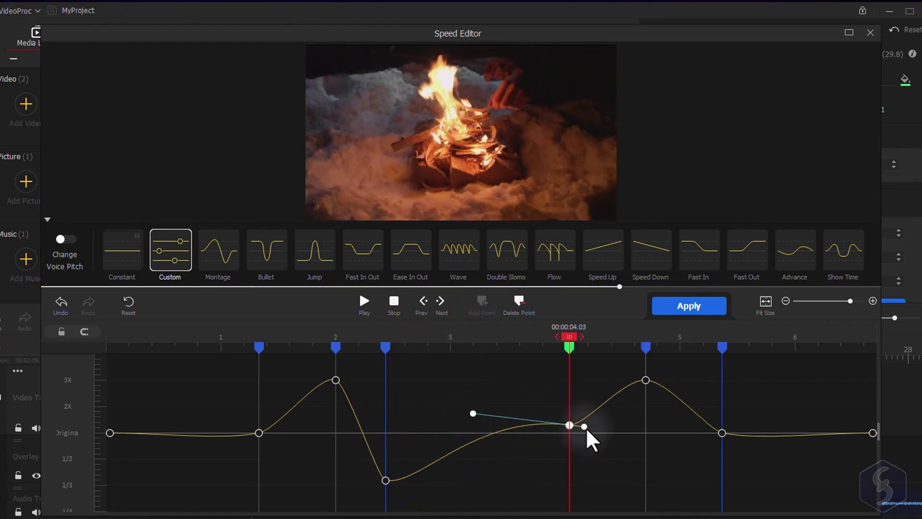
{"action": "left_click_drag", "start_coordinate": [586, 429], "coordinate": [606, 433]}
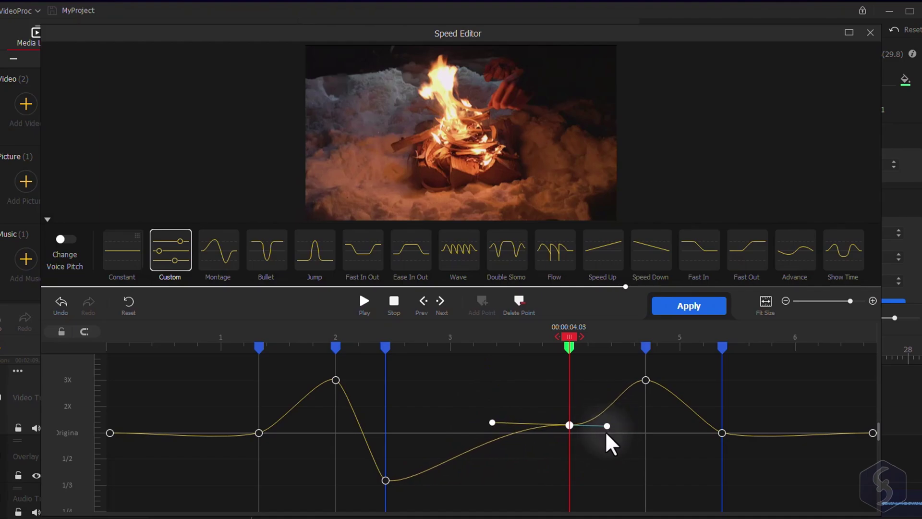
{"action": "left_click", "coordinate": [63, 238]}
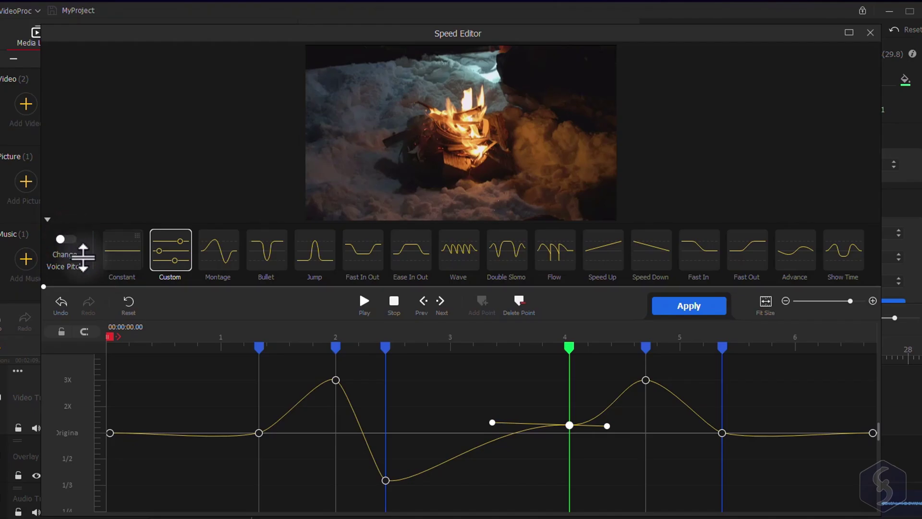
{"action": "left_click", "coordinate": [689, 305]}
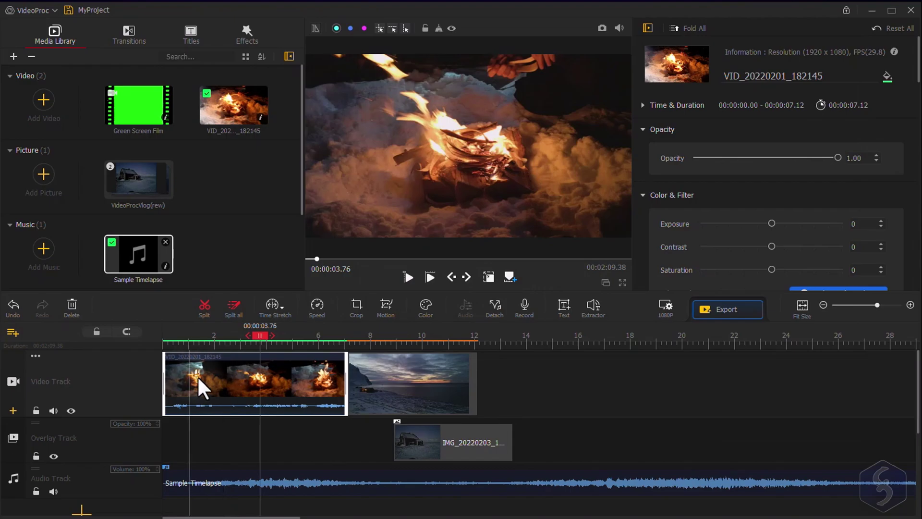
Open the overlay track's cabin picture in the Motion Editor, add the Zoom In preset and preview the motion
{"action": "left_click", "coordinate": [432, 442]}
{"action": "left_click", "coordinate": [388, 305]}
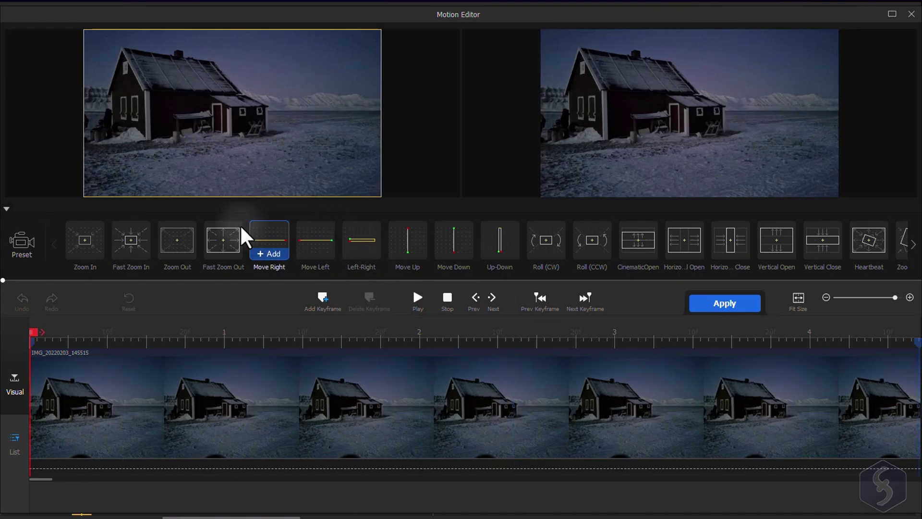
{"action": "mouse_move", "coordinate": [90, 238]}
{"action": "left_click", "coordinate": [77, 254]}
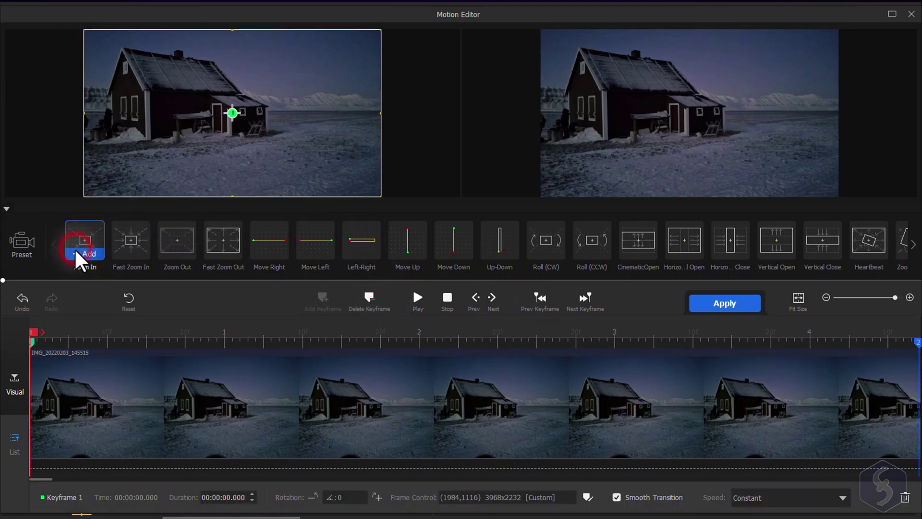
{"action": "left_click", "coordinate": [416, 294]}
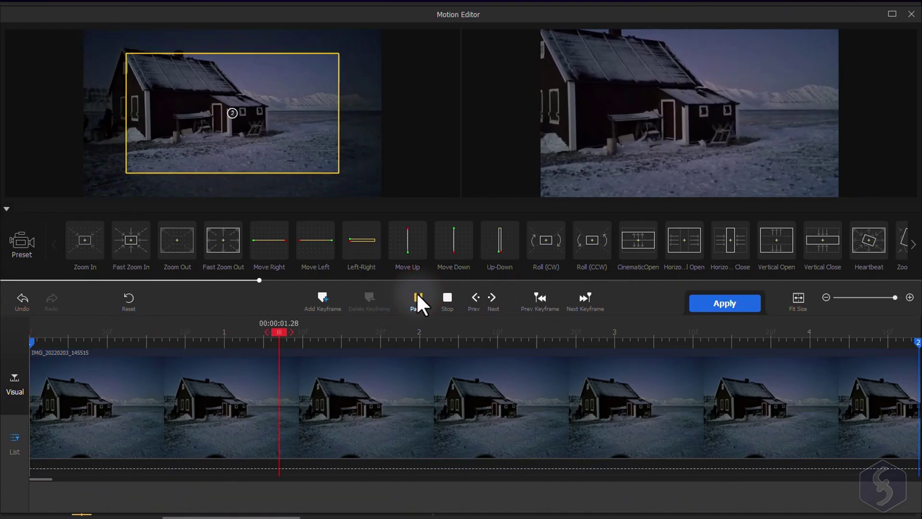
{"action": "left_click", "coordinate": [418, 301]}
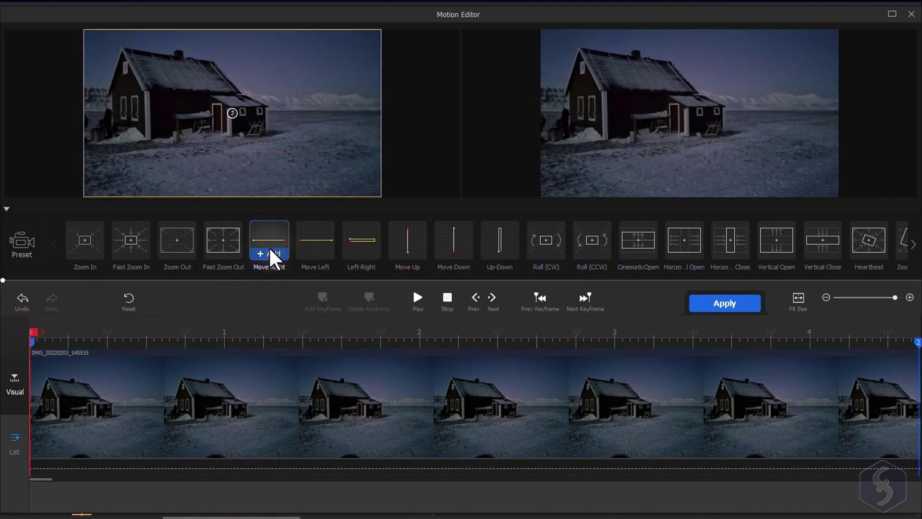
Replace the cabin picture's motion with the Move Right preset and play the preview
{"action": "left_click", "coordinate": [269, 253]}
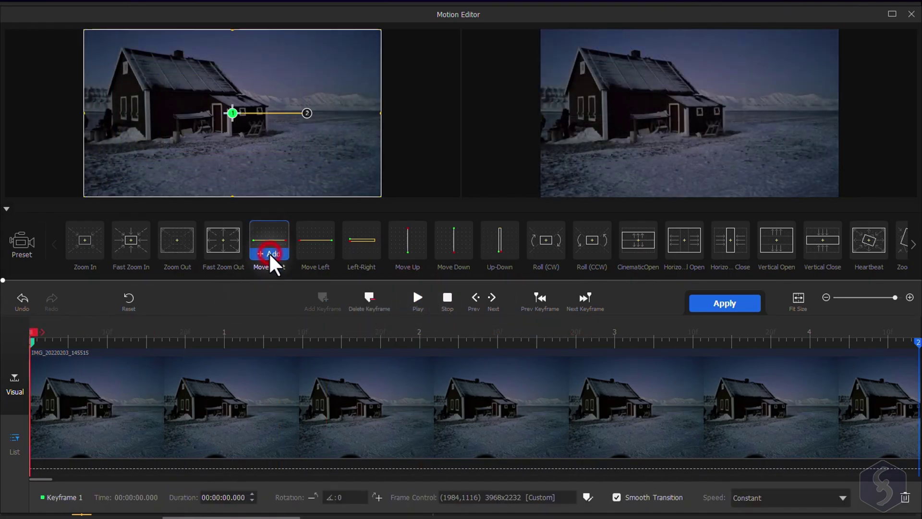
{"action": "left_click", "coordinate": [417, 296]}
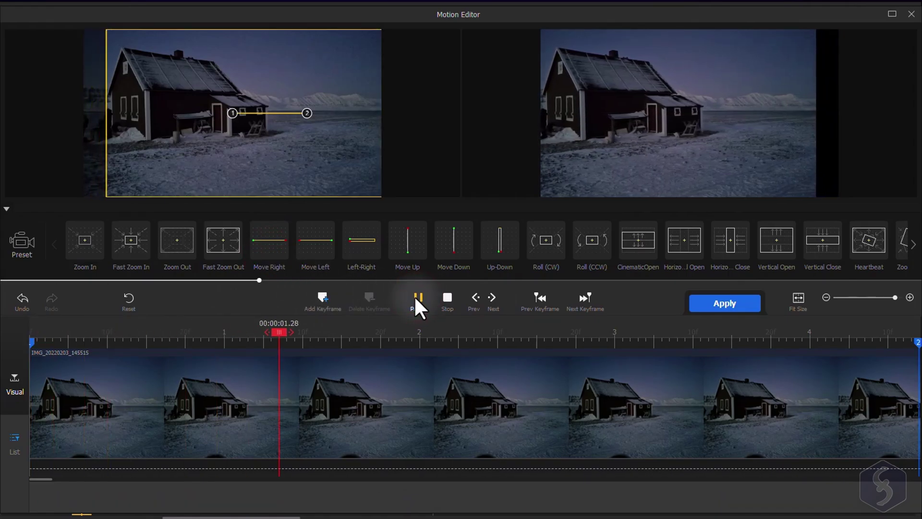
Replace the cabin picture's motion with the Heartbeat preset and play the preview
{"action": "left_click", "coordinate": [865, 246]}
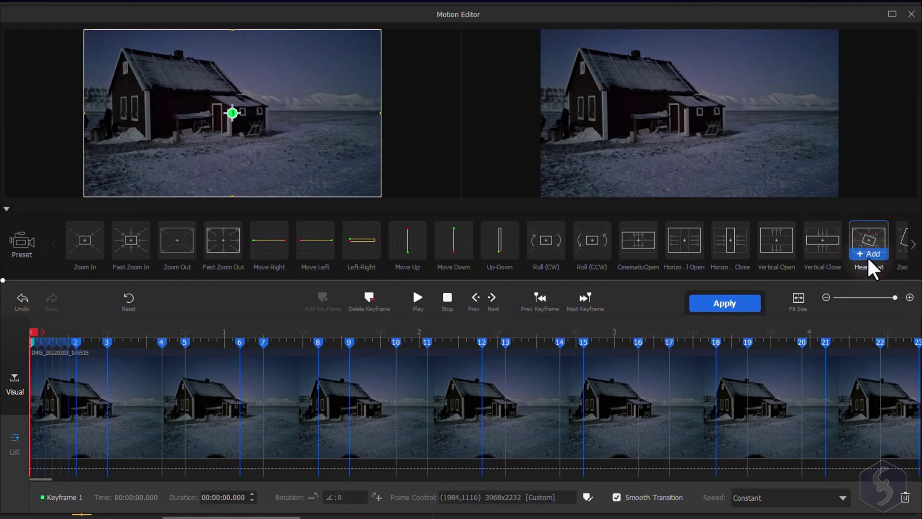
{"action": "left_click", "coordinate": [420, 299]}
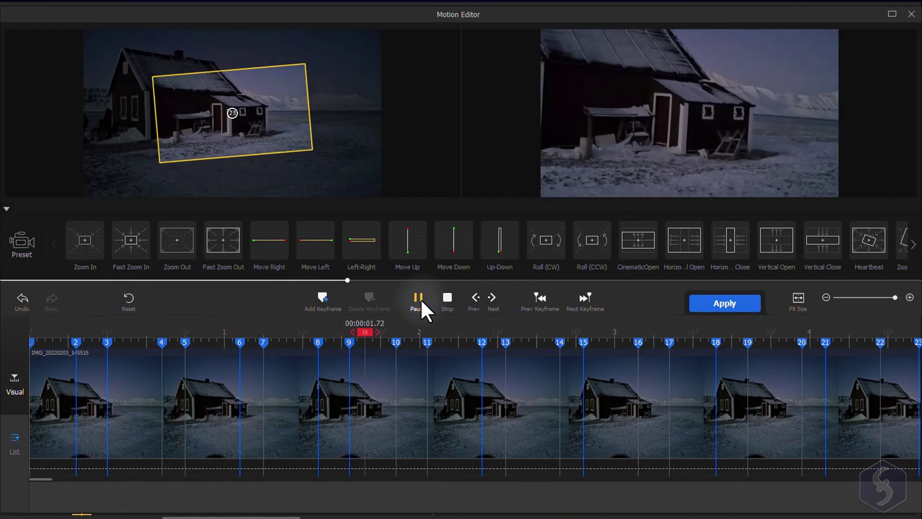
{"action": "left_click", "coordinate": [420, 299]}
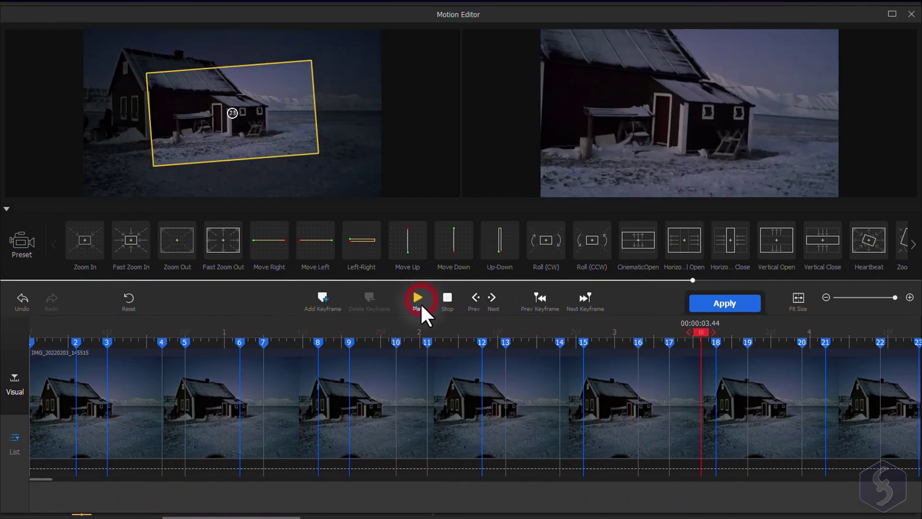
Switch the cabin picture's motion to the CinematicOpen preset, preview it and inspect its keyframes 1 to 4 along the motion timeline
{"action": "left_click", "coordinate": [418, 296]}
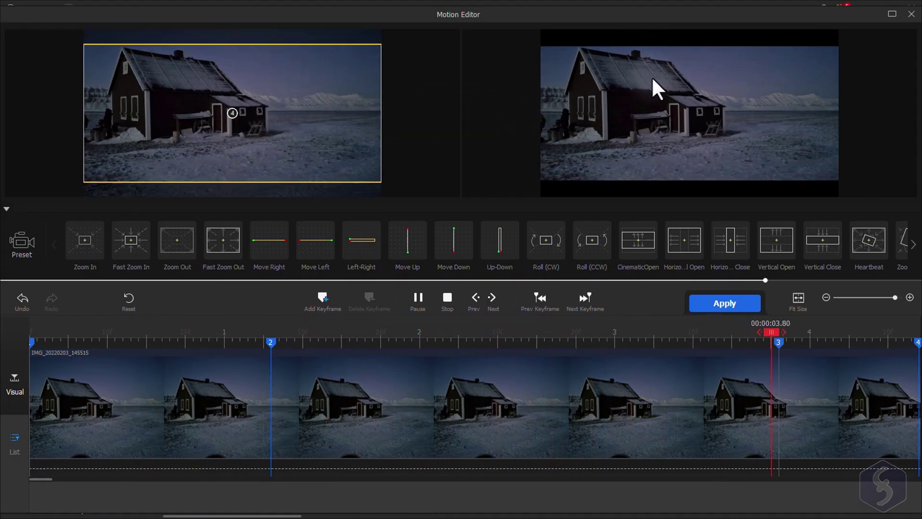
{"action": "left_click", "coordinate": [31, 342]}
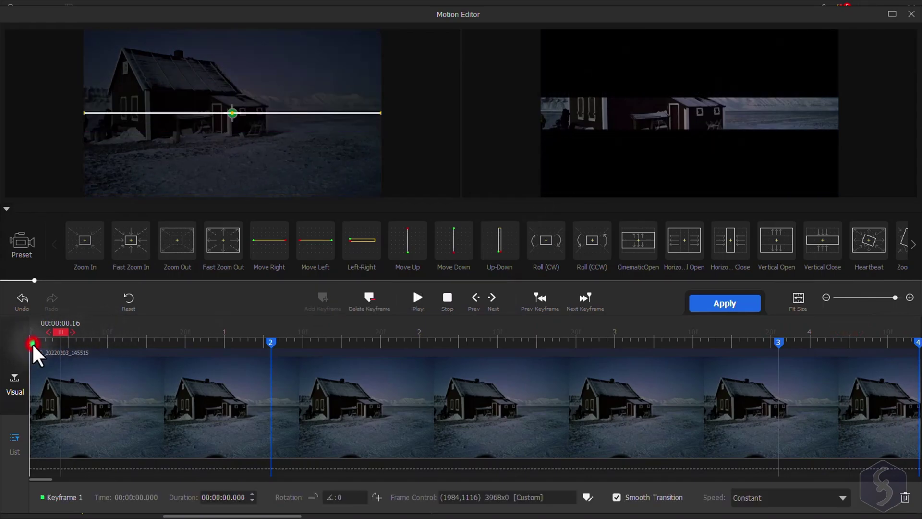
{"action": "left_click", "coordinate": [270, 342]}
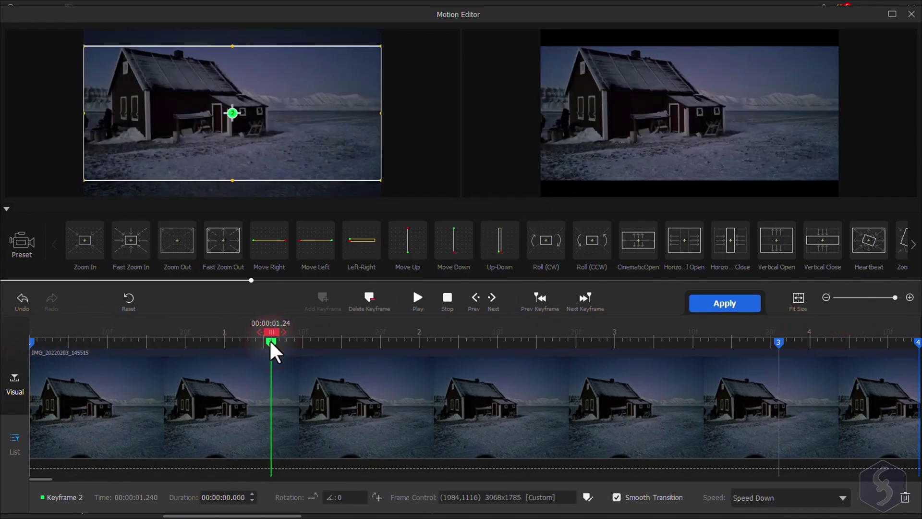
{"action": "left_click_drag", "start_coordinate": [269, 340], "coordinate": [262, 331]}
{"action": "left_click", "coordinate": [270, 341]}
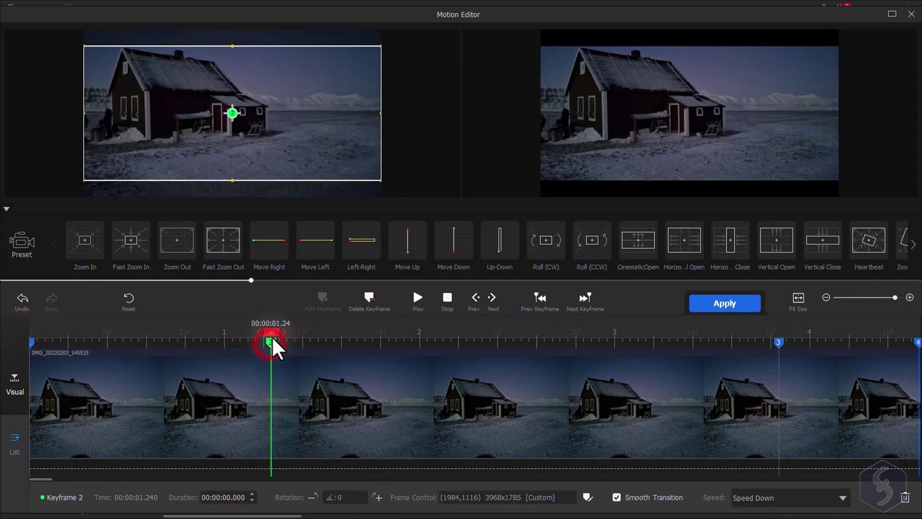
{"action": "left_click", "coordinate": [779, 342]}
{"action": "left_click", "coordinate": [917, 342]}
{"action": "left_click_drag", "start_coordinate": [916, 334], "coordinate": [542, 343]}
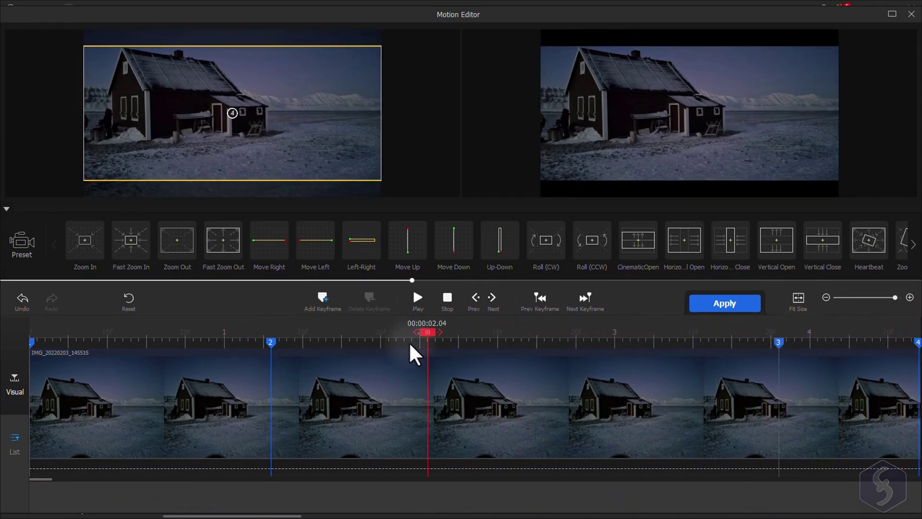
{"action": "left_click_drag", "start_coordinate": [276, 343], "coordinate": [148, 346]}
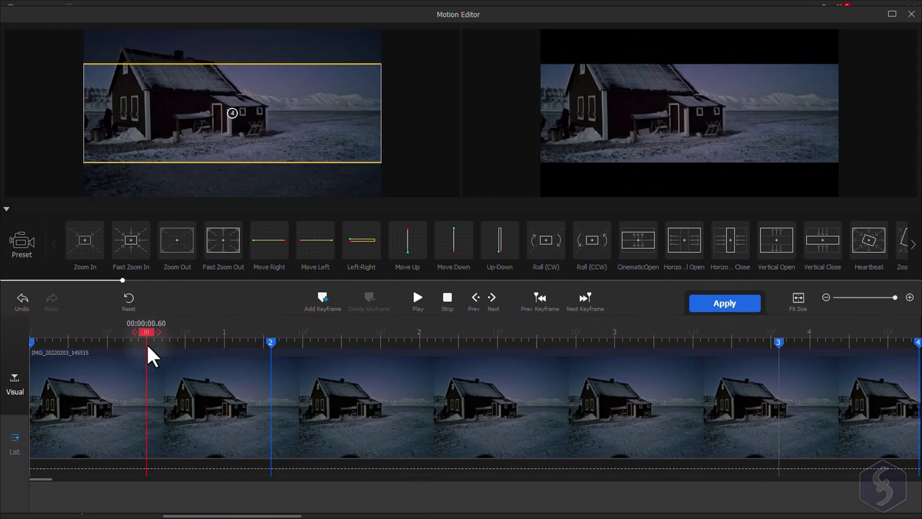
Resize keyframe 2's frame to about 3968x686 and keyframe 3's frame to about 3968x1778
{"action": "left_click", "coordinate": [271, 343]}
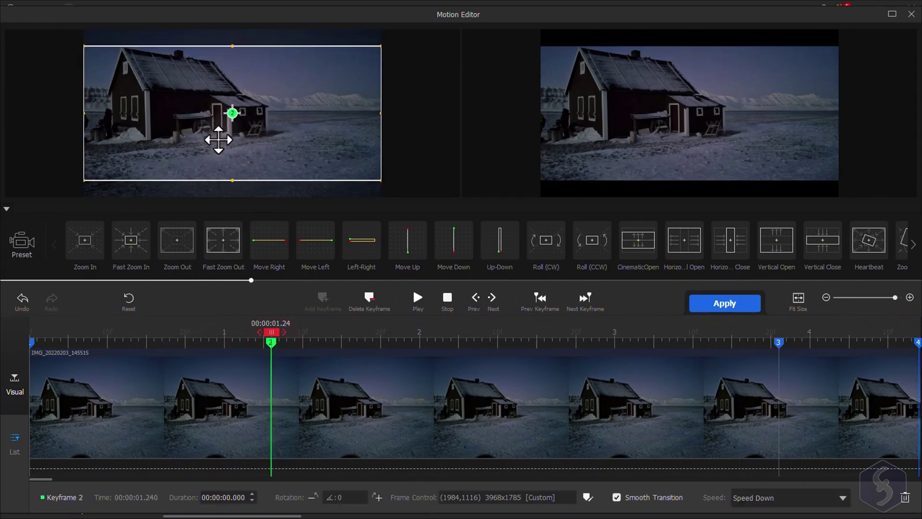
{"action": "left_click_drag", "start_coordinate": [231, 180], "coordinate": [235, 140]}
{"action": "left_click_drag", "start_coordinate": [232, 45], "coordinate": [233, 87]}
{"action": "mouse_move", "coordinate": [261, 117]}
{"action": "left_mouse_down"}
{"action": "mouse_move", "coordinate": [264, 91]}
{"action": "mouse_move", "coordinate": [268, 152]}
{"action": "mouse_move", "coordinate": [266, 108]}
{"action": "left_mouse_up"}
{"action": "mouse_move", "coordinate": [243, 70]}
{"action": "left_mouse_down"}
{"action": "mouse_move", "coordinate": [268, 82]}
{"action": "mouse_move", "coordinate": [238, 70]}
{"action": "left_mouse_up"}
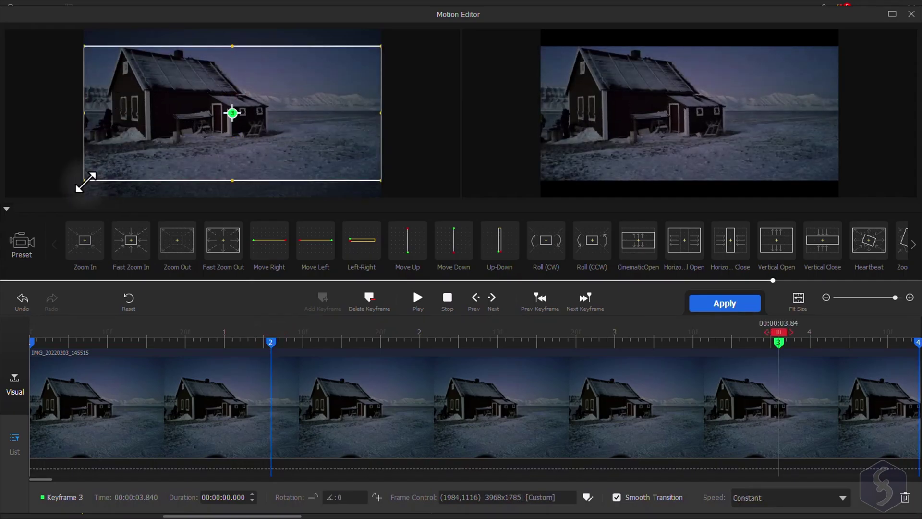
{"action": "mouse_move", "coordinate": [85, 182]}
{"action": "left_mouse_down"}
{"action": "mouse_move", "coordinate": [128, 157]}
{"action": "mouse_move", "coordinate": [273, 113]}
{"action": "mouse_move", "coordinate": [76, 180]}
{"action": "left_mouse_up"}
{"action": "left_click_drag", "start_coordinate": [85, 181], "coordinate": [74, 161]}
Show the motion keyframes as a list and review their speed and frame control settings
{"action": "left_click", "coordinate": [14, 439]}
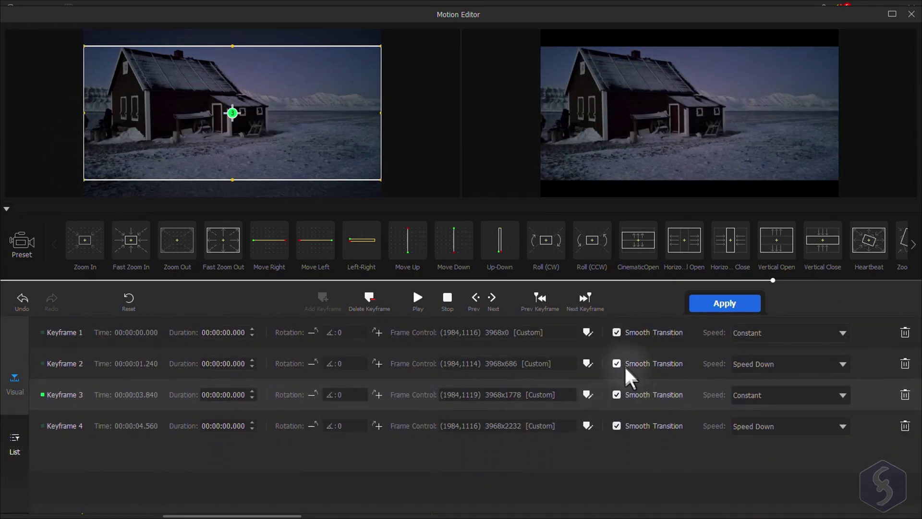
{"action": "left_click", "coordinate": [765, 329]}
{"action": "left_click", "coordinate": [765, 331]}
{"action": "left_click", "coordinate": [473, 335]}
{"action": "left_click", "coordinate": [494, 355]}
{"action": "left_click", "coordinate": [484, 397]}
Select the sunset picture on the video track, then hide and reopen the clip inspector
{"action": "left_click", "coordinate": [390, 380]}
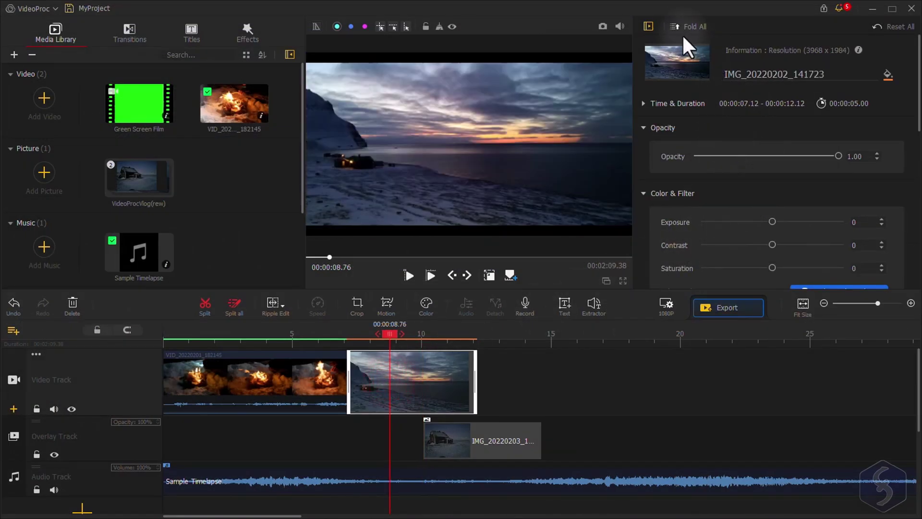
{"action": "left_click", "coordinate": [649, 27]}
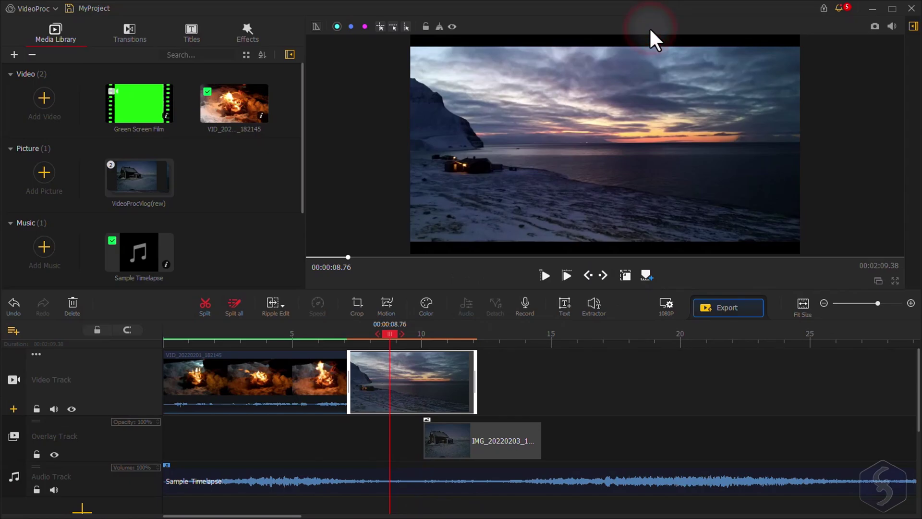
{"action": "left_click", "coordinate": [914, 26]}
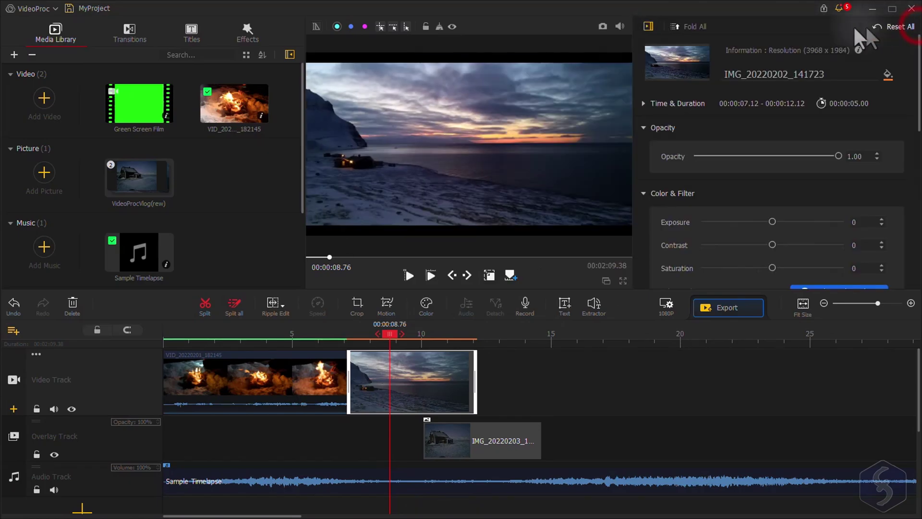
Examine the inspector properties of the campfire clip, cabin picture, Sample Timelapse audio and sunset picture in turn
{"action": "left_click", "coordinate": [287, 380]}
{"action": "left_click", "coordinate": [462, 436]}
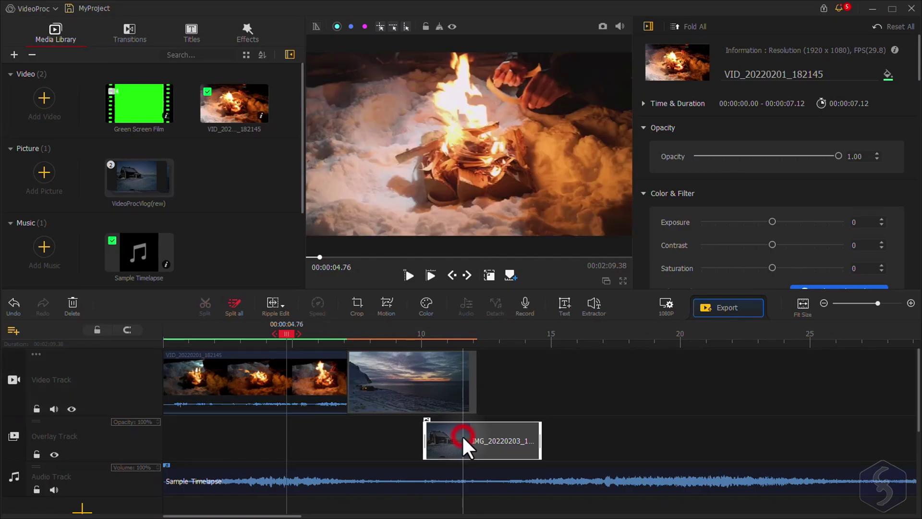
{"action": "left_click", "coordinate": [373, 480]}
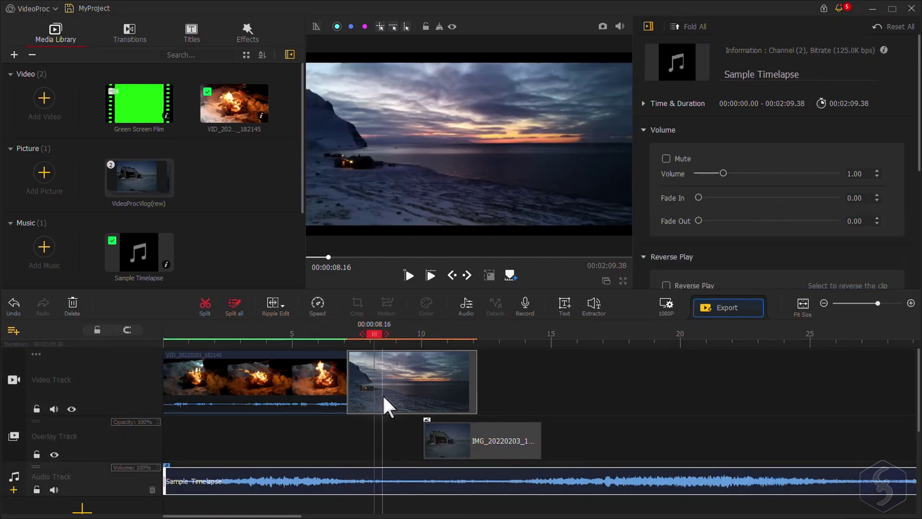
{"action": "left_click", "coordinate": [384, 387]}
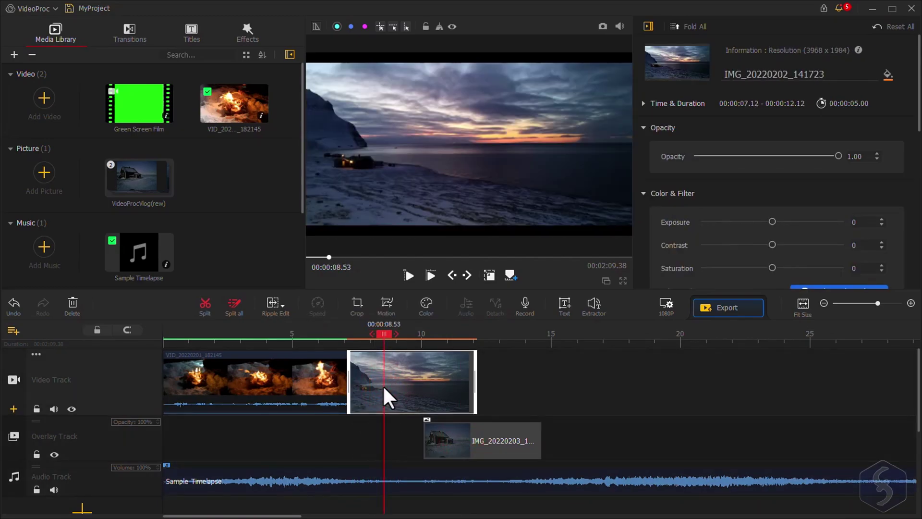
{"action": "scroll", "coordinate": [780, 125], "scroll_direction": "down", "scroll_amount": 2}
{"action": "scroll", "coordinate": [780, 132], "scroll_direction": "down", "scroll_amount": 5}
{"action": "scroll", "coordinate": [786, 156], "scroll_direction": "up", "scroll_amount": 8}
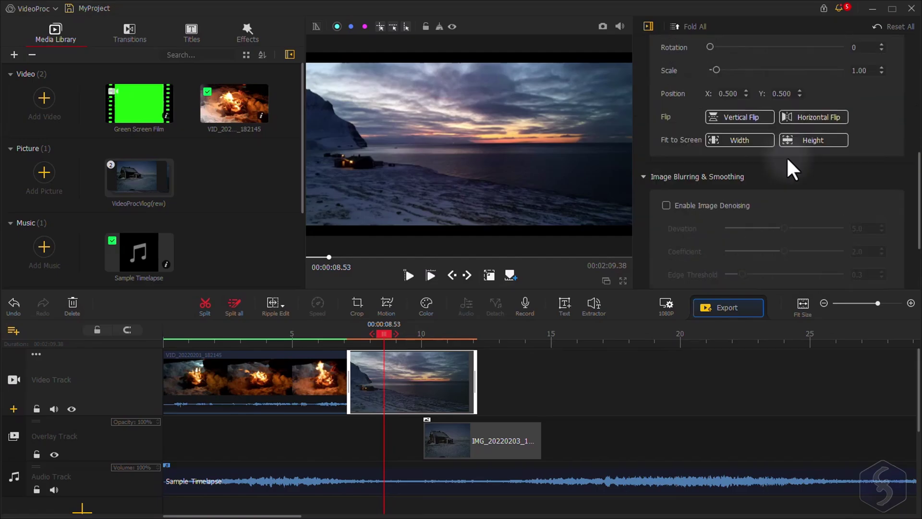
Try to move the campfire clip's end time to 00:00:08:618 in its Time & Duration settings
{"action": "left_click", "coordinate": [243, 335]}
{"action": "left_click", "coordinate": [247, 379]}
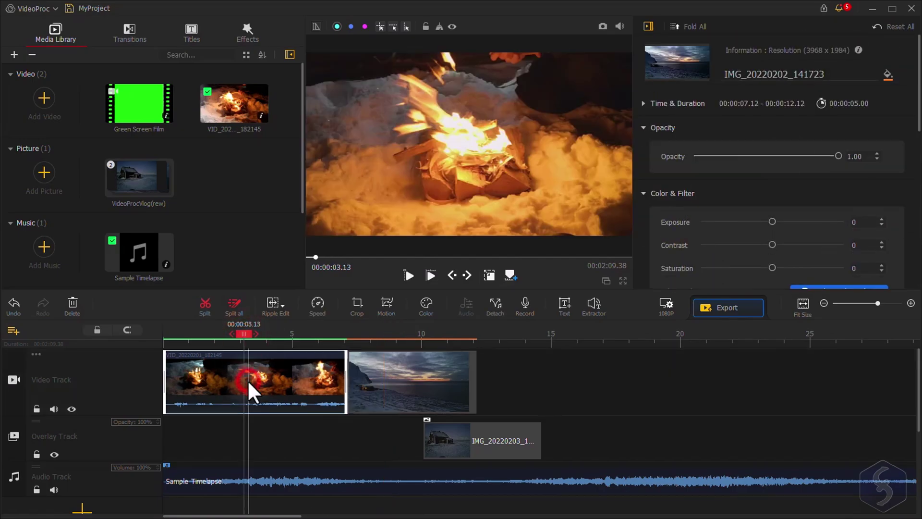
{"action": "left_click", "coordinate": [644, 103]}
{"action": "left_click_drag", "start_coordinate": [756, 192], "coordinate": [773, 192]}
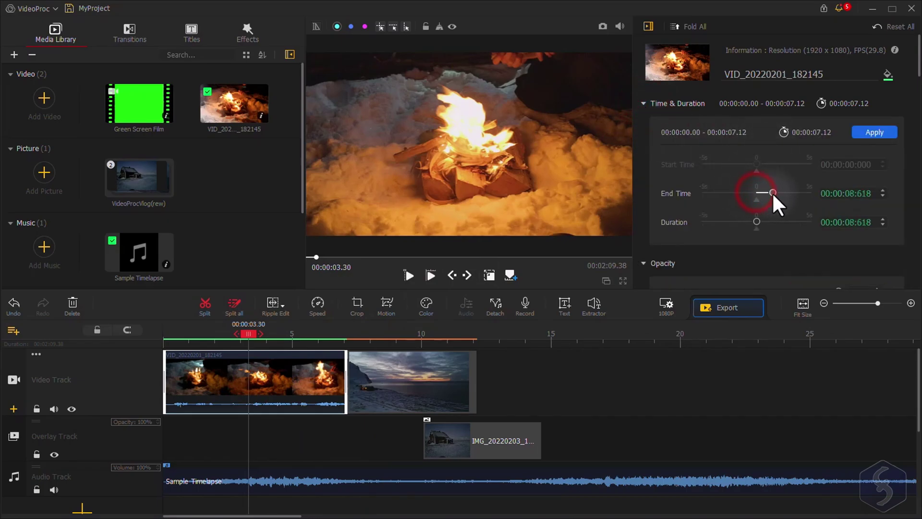
{"action": "left_click", "coordinate": [644, 103]}
Set the campfire clip's contrast to 10, saturation to -11 and exposure to -15, fine-tuning the exposure in the Color & Filter Editor
{"action": "left_click_drag", "start_coordinate": [830, 154], "coordinate": [752, 157]}
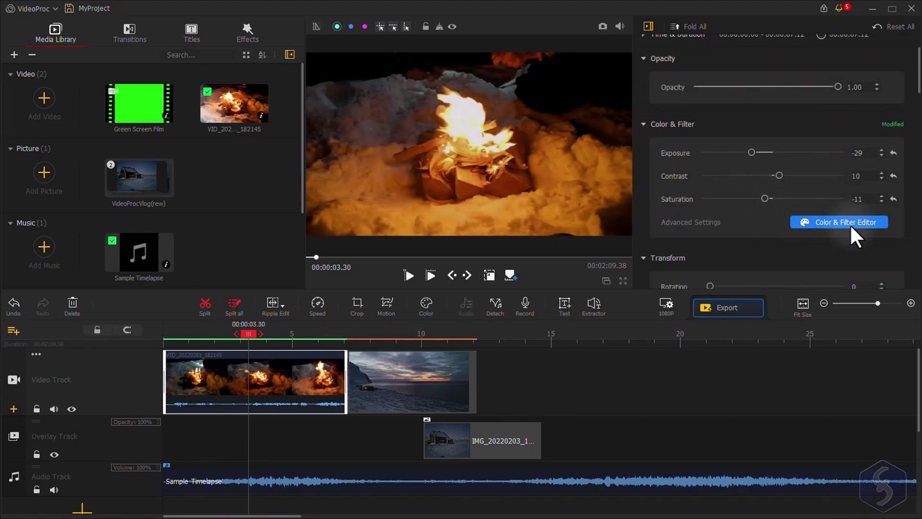
{"action": "left_click", "coordinate": [850, 223]}
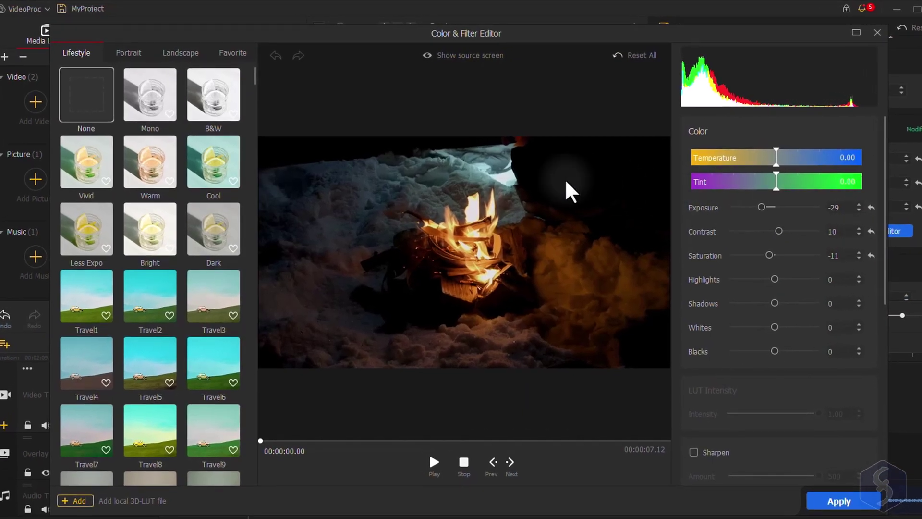
{"action": "left_click_drag", "start_coordinate": [755, 204], "coordinate": [771, 206]}
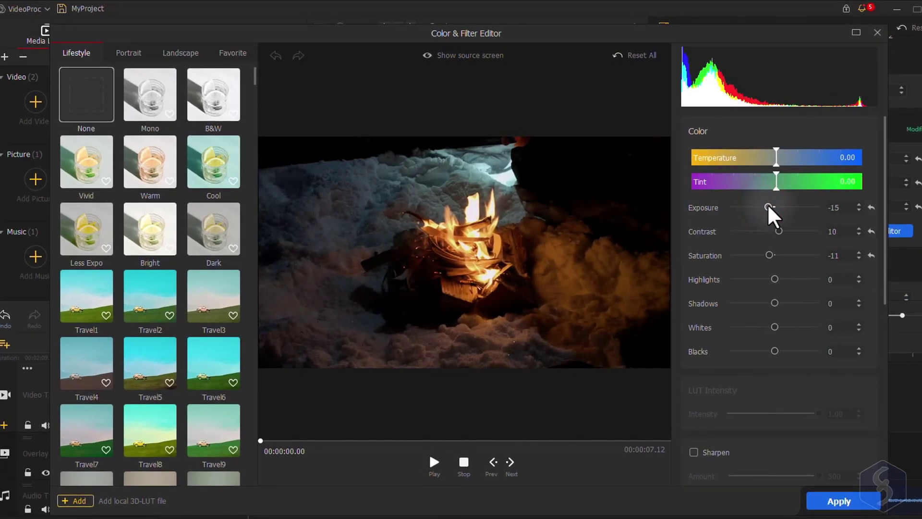
Adjust the campfire clip's shadows and blacks, plus the further correction settings below them in the Color & Filter Editor
{"action": "left_click_drag", "start_coordinate": [775, 303], "coordinate": [750, 365]}
{"action": "scroll", "coordinate": [783, 349], "scroll_direction": "down", "scroll_amount": 5}
{"action": "left_click", "coordinate": [809, 298]}
{"action": "left_click", "coordinate": [774, 370]}
Set the cabin picture's Move In Direction so it enters from the lower left, and scrub through its entrance
{"action": "scroll", "coordinate": [783, 355], "scroll_direction": "down", "scroll_amount": 3}
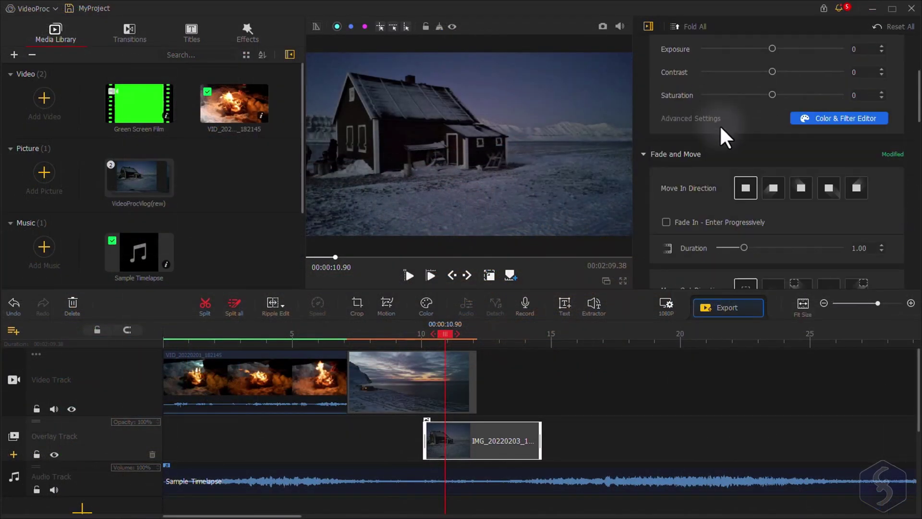
{"action": "scroll", "coordinate": [725, 144], "scroll_direction": "down", "scroll_amount": 1}
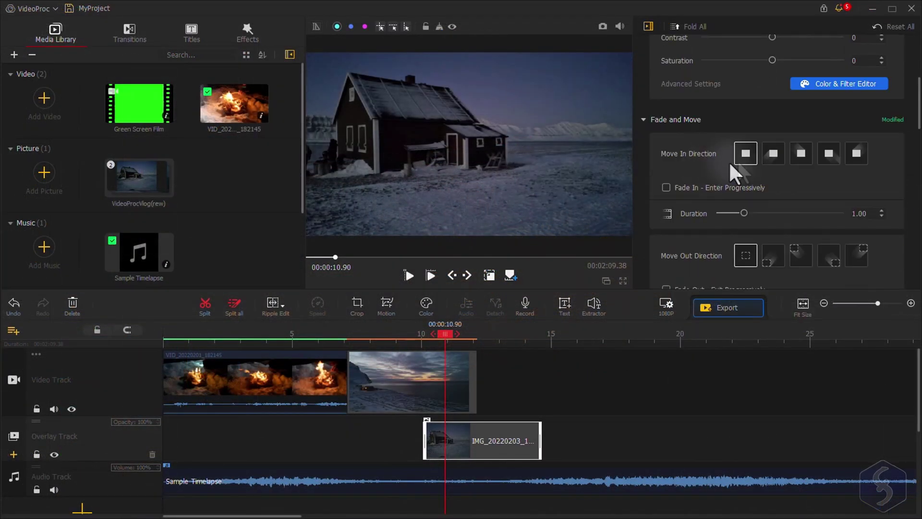
{"action": "left_click", "coordinate": [772, 153]}
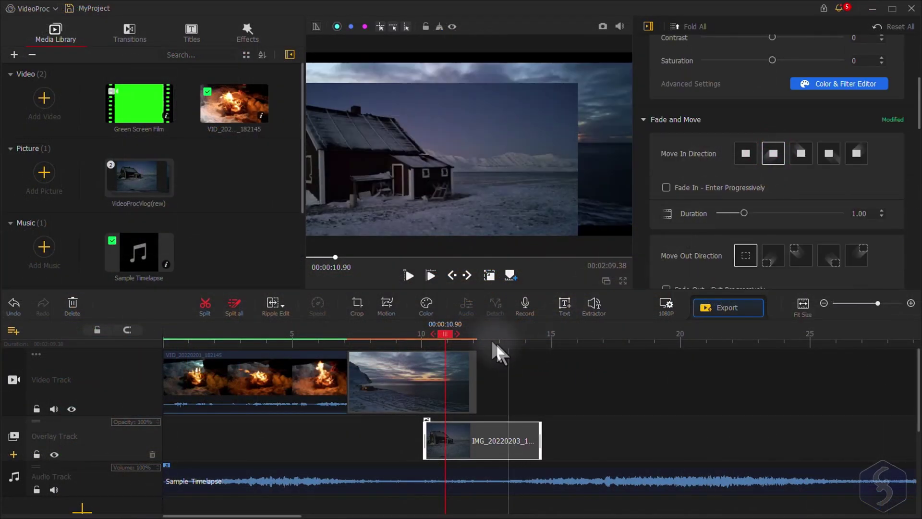
{"action": "mouse_move", "coordinate": [443, 334]}
{"action": "left_mouse_down"}
{"action": "mouse_move", "coordinate": [425, 336]}
{"action": "mouse_move", "coordinate": [453, 337]}
{"action": "left_mouse_up"}
Scale the sunset picture to 1.30 in its Transform settings and check its X position value
{"action": "left_click", "coordinate": [384, 380]}
{"action": "left_click_drag", "start_coordinate": [710, 184], "coordinate": [718, 208]}
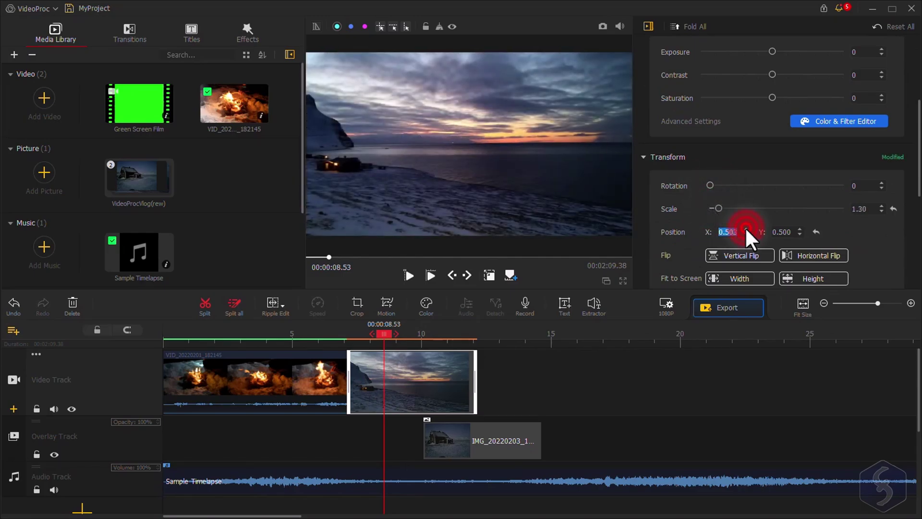
{"action": "left_click", "coordinate": [744, 234]}
Try flipping the sunset picture horizontally and vertically
{"action": "left_click", "coordinate": [799, 253]}
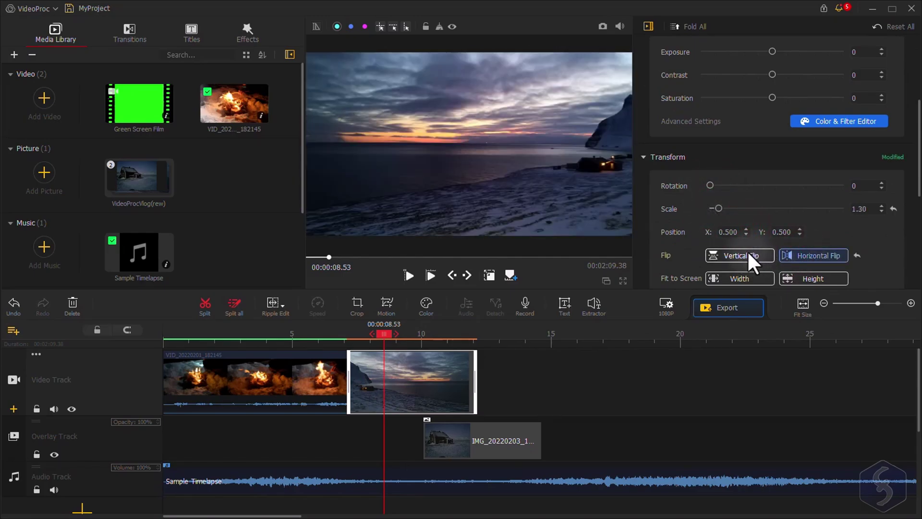
{"action": "left_click", "coordinate": [749, 258]}
{"action": "left_click", "coordinate": [749, 257]}
Enable image denoising on the sunset picture and adjust the denoising deviation
{"action": "scroll", "coordinate": [670, 252], "scroll_direction": "down", "scroll_amount": 3}
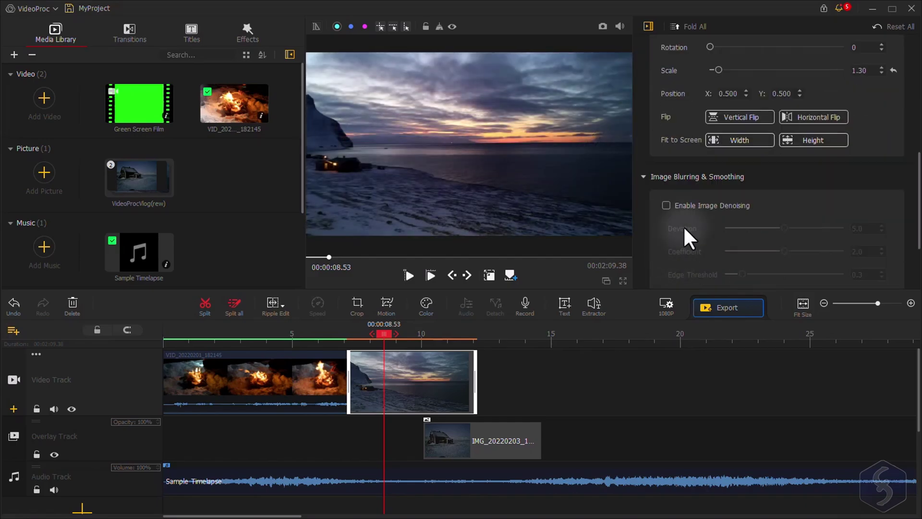
{"action": "scroll", "coordinate": [677, 161], "scroll_direction": "down", "scroll_amount": 1}
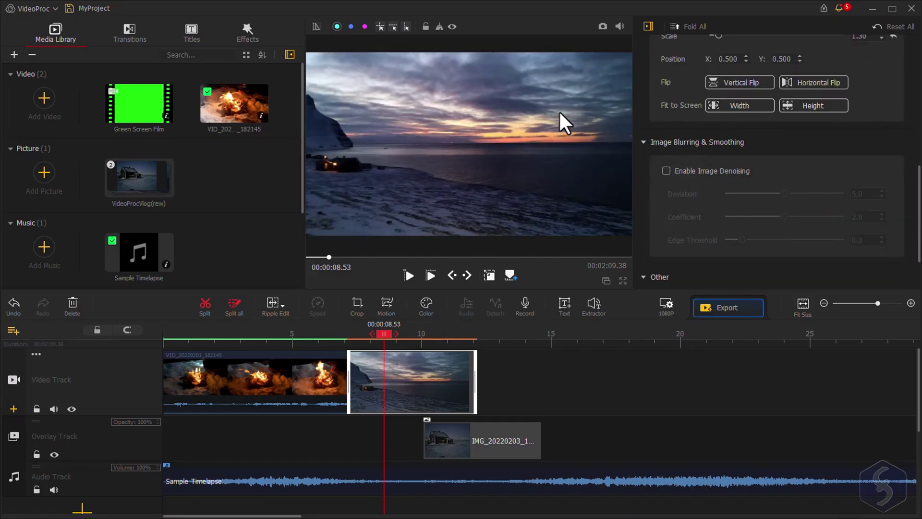
{"action": "left_click", "coordinate": [666, 171]}
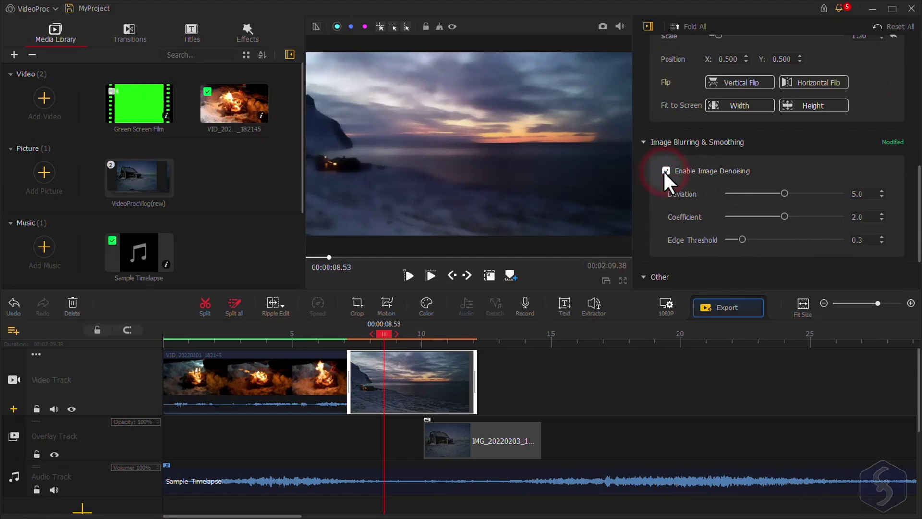
{"action": "left_click", "coordinate": [783, 193]}
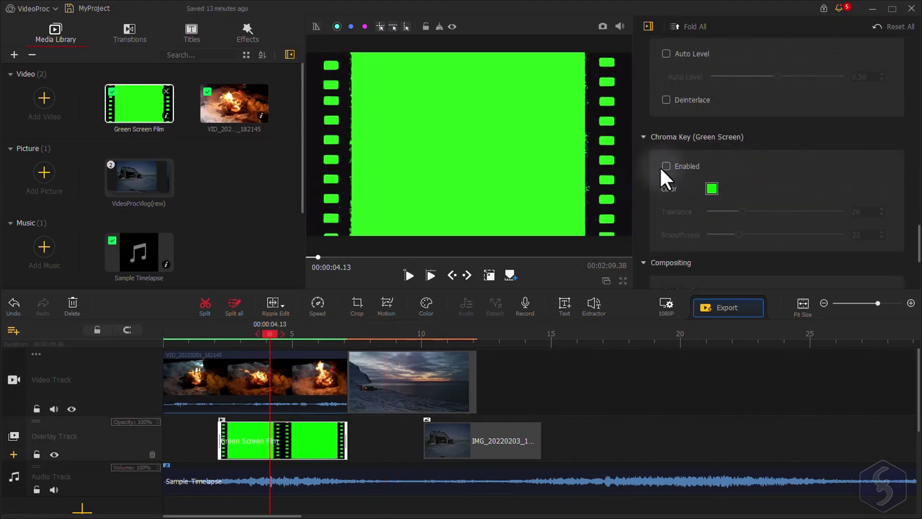
Enable the green chroma key on the Green Screen Film overlay clip and scrub through the composite
{"action": "left_click", "coordinate": [666, 166]}
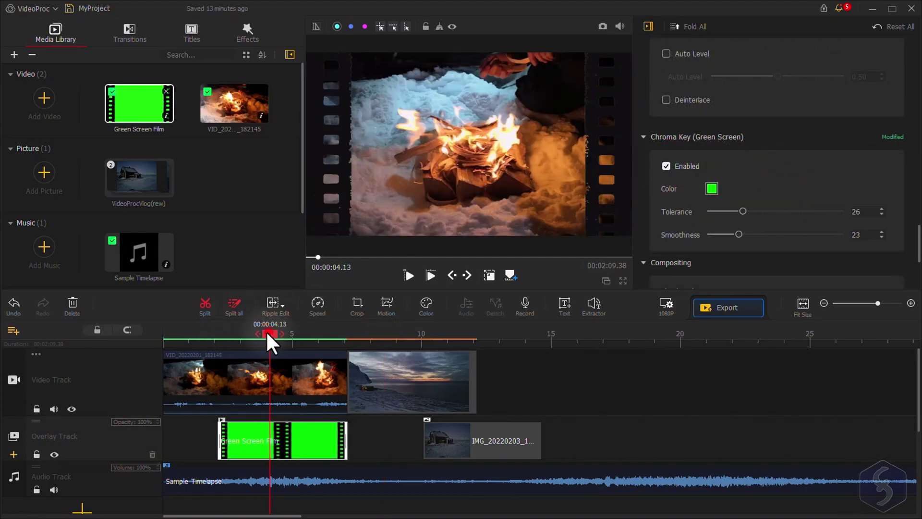
{"action": "left_click_drag", "start_coordinate": [264, 330], "coordinate": [217, 331]}
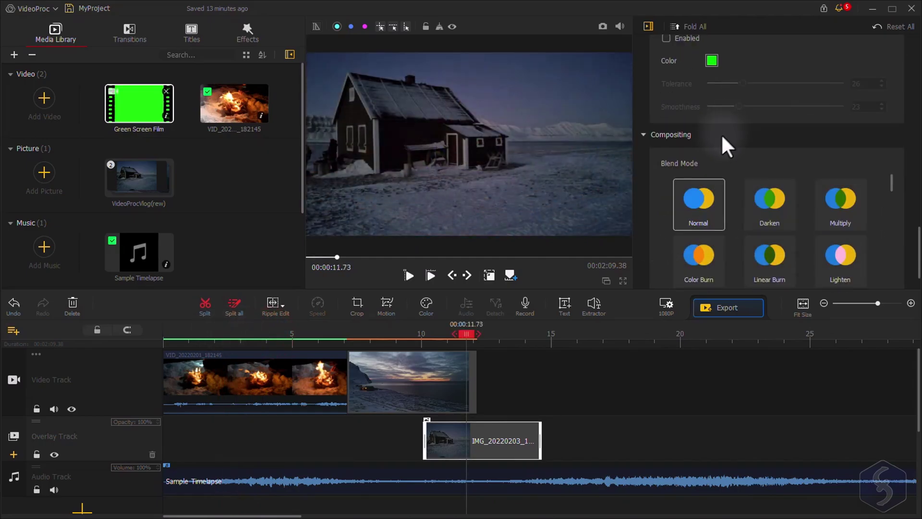
Try the Darken, Multiply and Linear Burn blend modes on the cabin picture in the overlay track
{"action": "scroll", "coordinate": [749, 154], "scroll_direction": "down", "scroll_amount": 1}
{"action": "left_click", "coordinate": [788, 178]}
{"action": "left_click", "coordinate": [856, 188]}
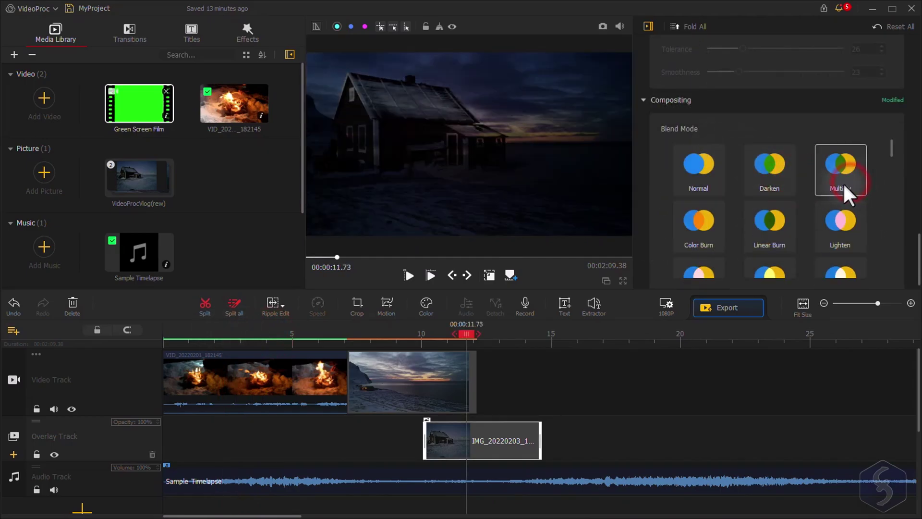
{"action": "left_click", "coordinate": [796, 187]}
{"action": "left_click", "coordinate": [766, 224]}
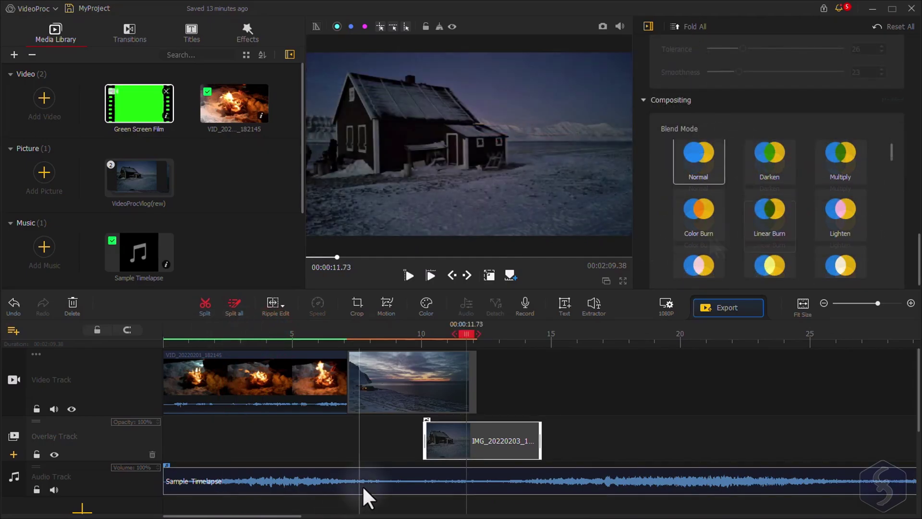
Set the Sample Timelapse audio clip's volume to 1.08 and try reverse playback on it
{"action": "left_click", "coordinate": [367, 483]}
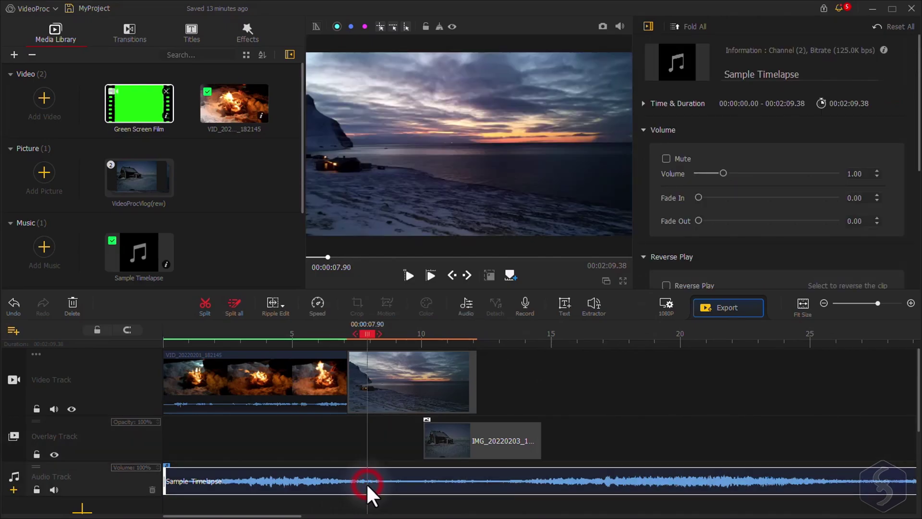
{"action": "left_click_drag", "start_coordinate": [725, 171], "coordinate": [697, 199]}
{"action": "scroll", "coordinate": [672, 206], "scroll_direction": "down", "scroll_amount": 2}
{"action": "left_click", "coordinate": [666, 216]}
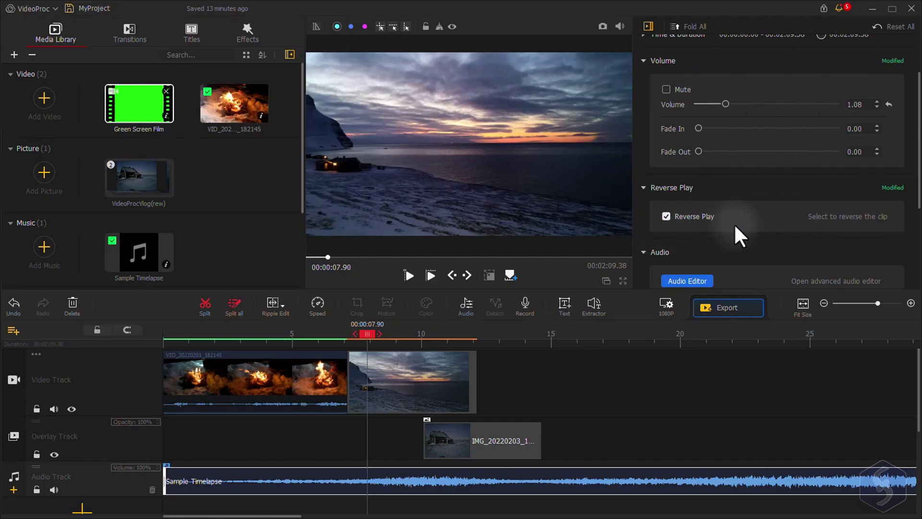
{"action": "left_click", "coordinate": [666, 216]}
Open the Sample Timelapse clip in the Audio Editor to scrub its waveform, and try lowering its voice pitch
{"action": "scroll", "coordinate": [686, 215], "scroll_direction": "down", "scroll_amount": 2}
{"action": "left_click", "coordinate": [689, 211]}
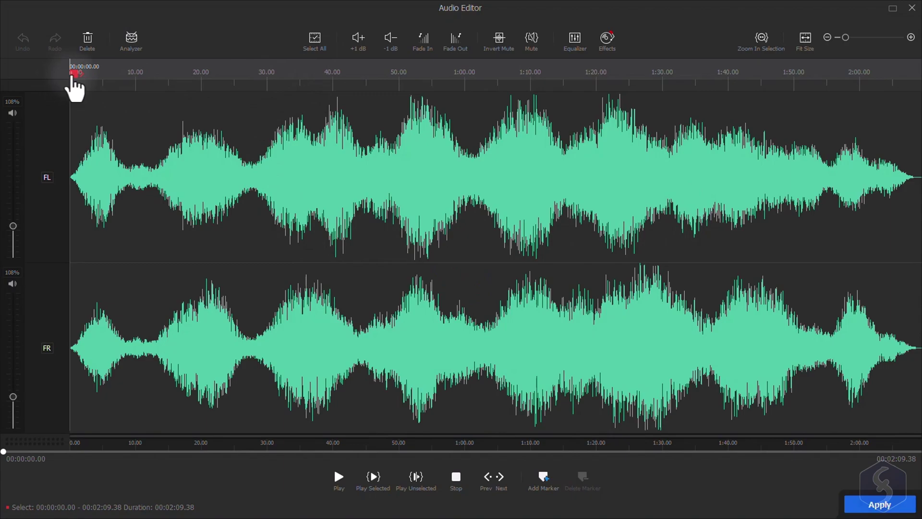
{"action": "left_click_drag", "start_coordinate": [75, 74], "coordinate": [435, 76]}
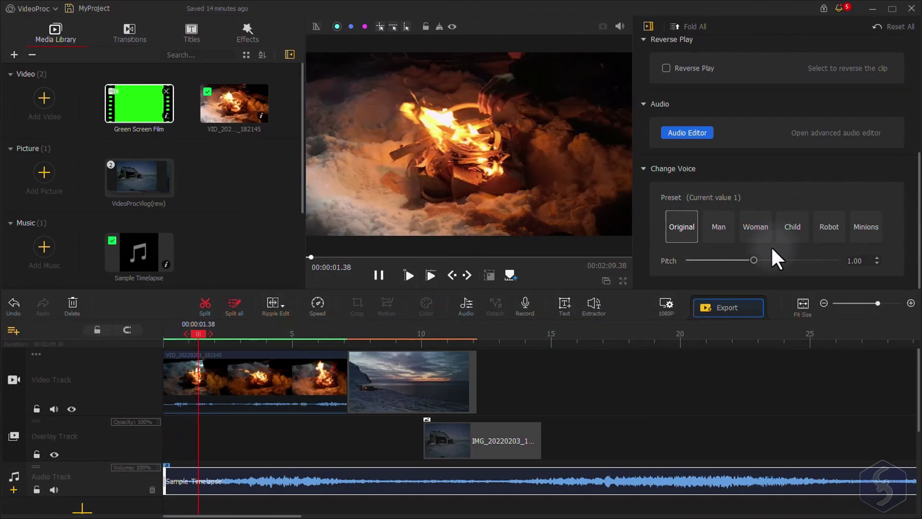
{"action": "left_click_drag", "start_coordinate": [754, 259], "coordinate": [715, 262]}
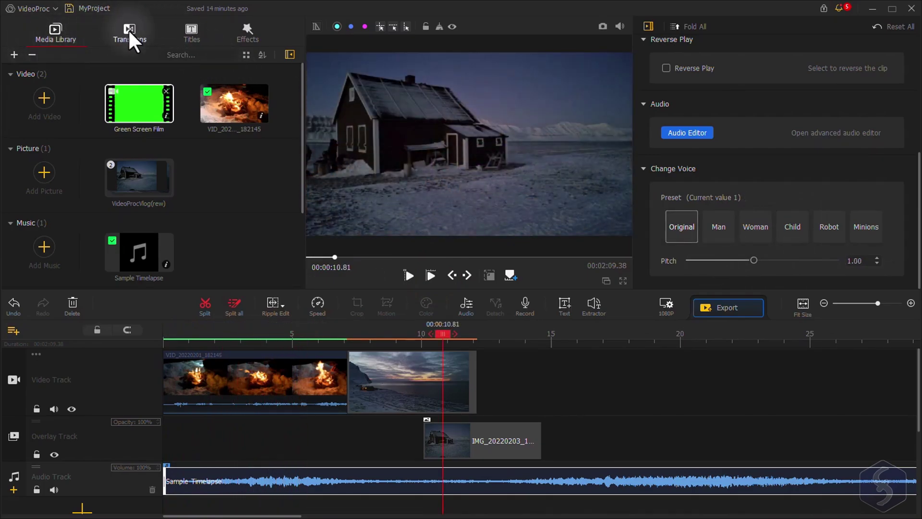
Look through the Transitions, Titles and Effects libraries
{"action": "left_click", "coordinate": [129, 34]}
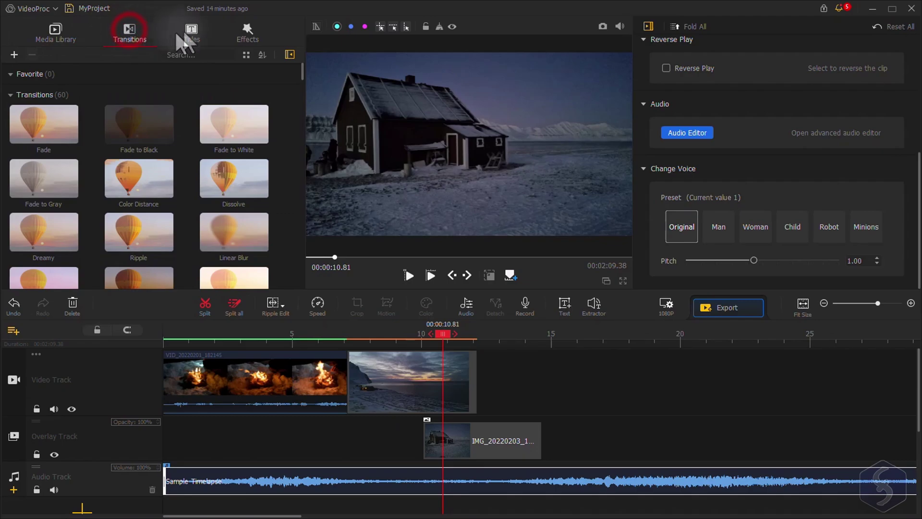
{"action": "left_click", "coordinate": [197, 30]}
{"action": "left_click", "coordinate": [241, 34]}
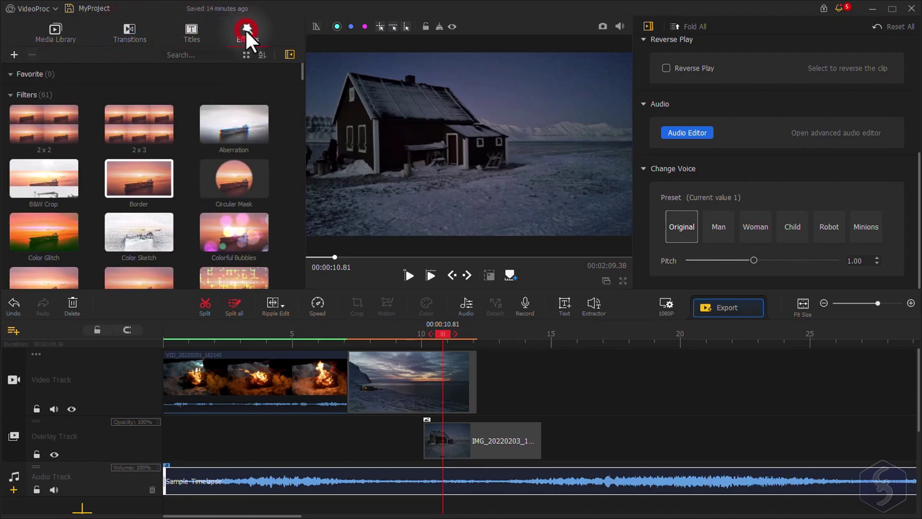
Add the Dissolve transition between the campfire video and the sunset picture, and play it back
{"action": "left_click", "coordinate": [133, 36]}
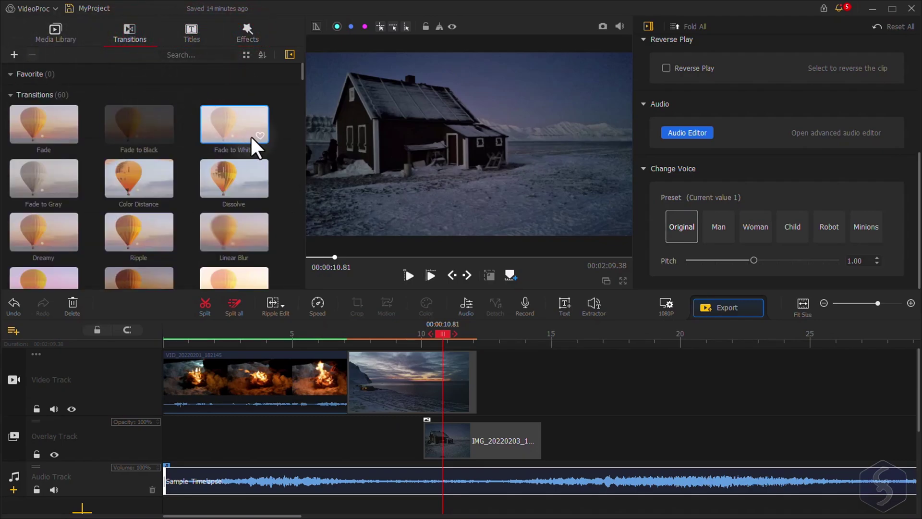
{"action": "scroll", "coordinate": [245, 137], "scroll_direction": "down", "scroll_amount": 1}
{"action": "left_click", "coordinate": [242, 100]}
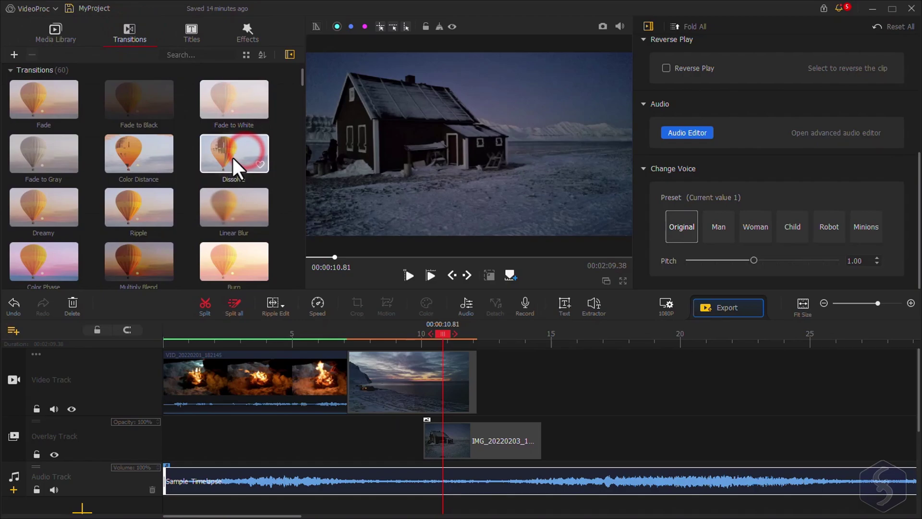
{"action": "scroll", "coordinate": [232, 156], "scroll_direction": "down", "scroll_amount": 1}
{"action": "scroll", "coordinate": [237, 144], "scroll_direction": "up", "scroll_amount": 2}
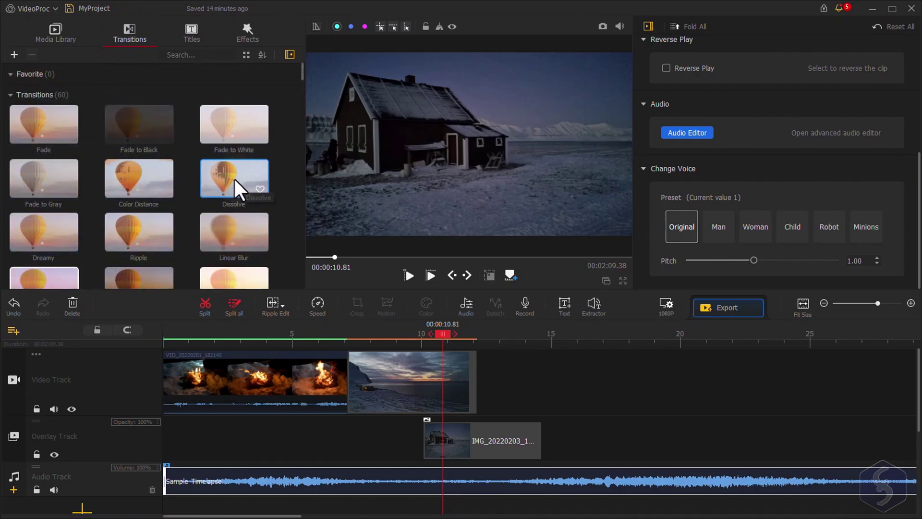
{"action": "left_click_drag", "start_coordinate": [232, 177], "coordinate": [356, 380]}
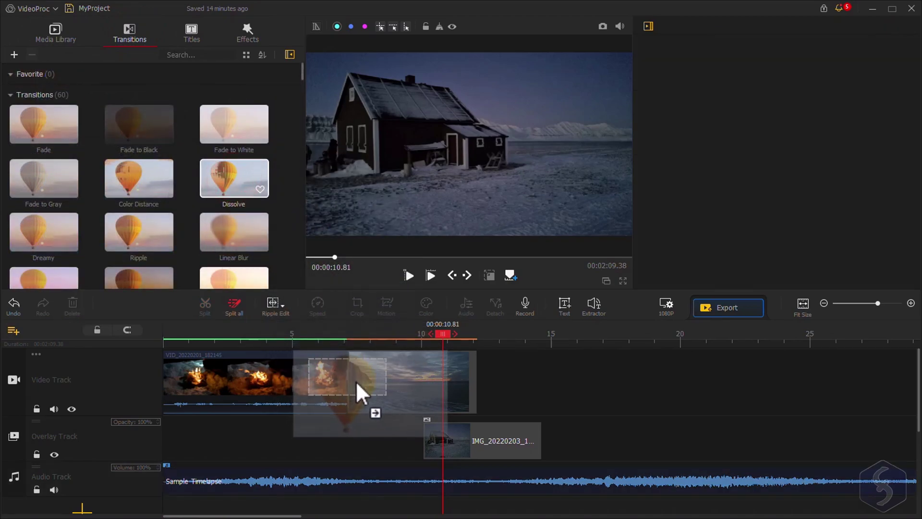
{"action": "left_click", "coordinate": [409, 275]}
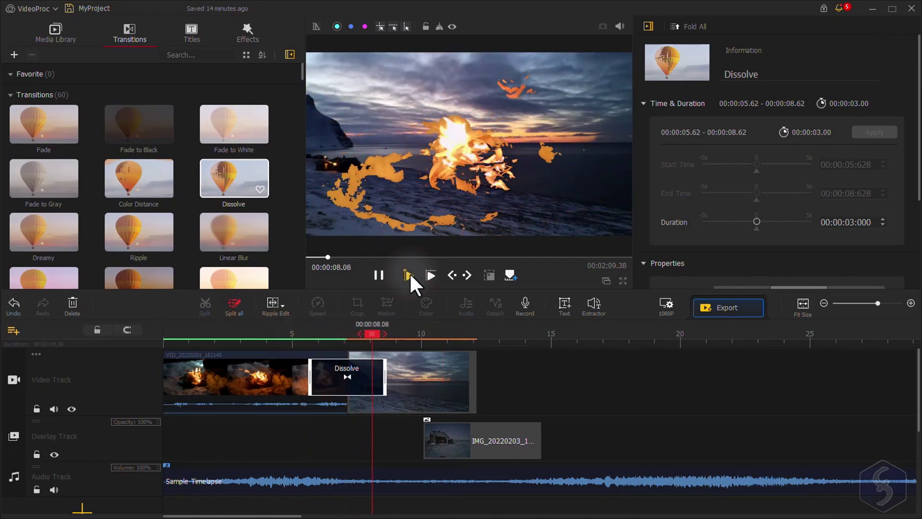
Try placing the Credit 1 title after the sunset picture on the video track and scrub through it
{"action": "left_click", "coordinate": [192, 34]}
{"action": "left_click_drag", "start_coordinate": [44, 124], "coordinate": [527, 368]}
{"action": "left_click_drag", "start_coordinate": [568, 328], "coordinate": [596, 336]}
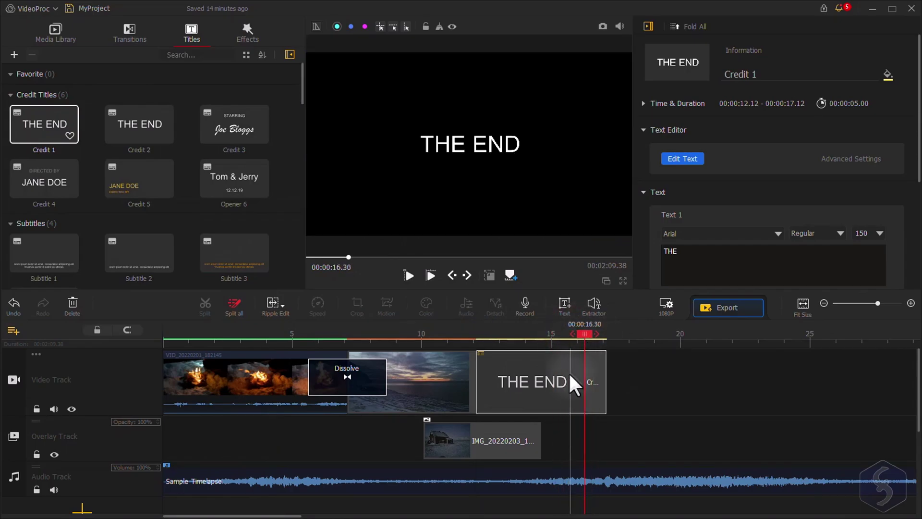
{"action": "key", "text": "ctrl+z"}
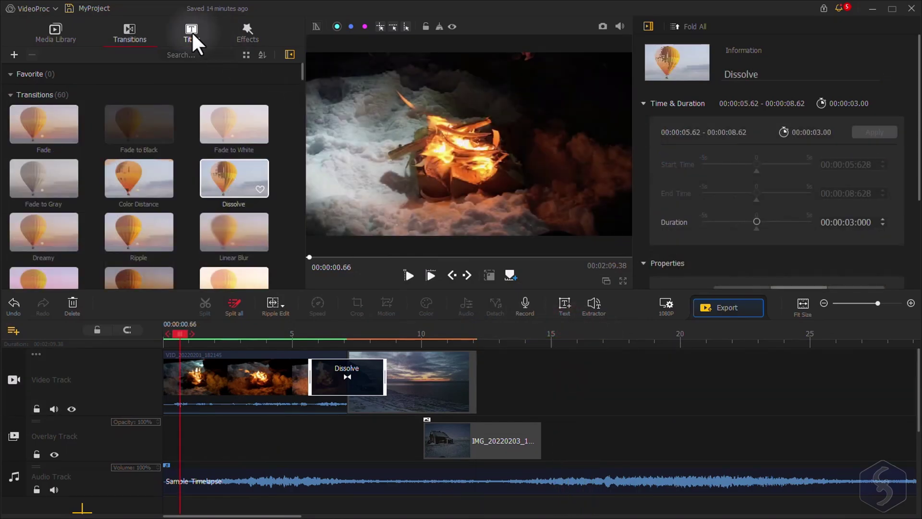
Browse the title presets and try Credit 1 on the overlay track beneath the campfire video, previewing it
{"action": "left_click", "coordinate": [192, 31]}
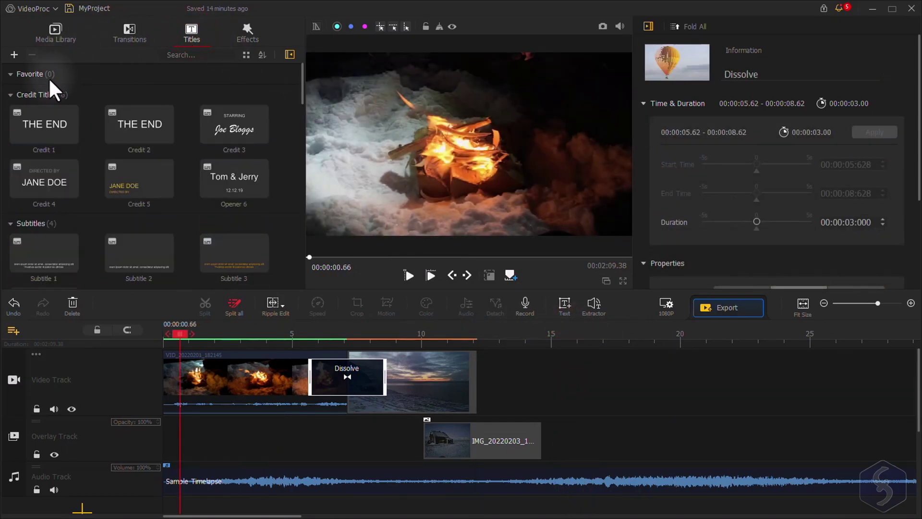
{"action": "scroll", "coordinate": [149, 192], "scroll_direction": "down", "scroll_amount": 3}
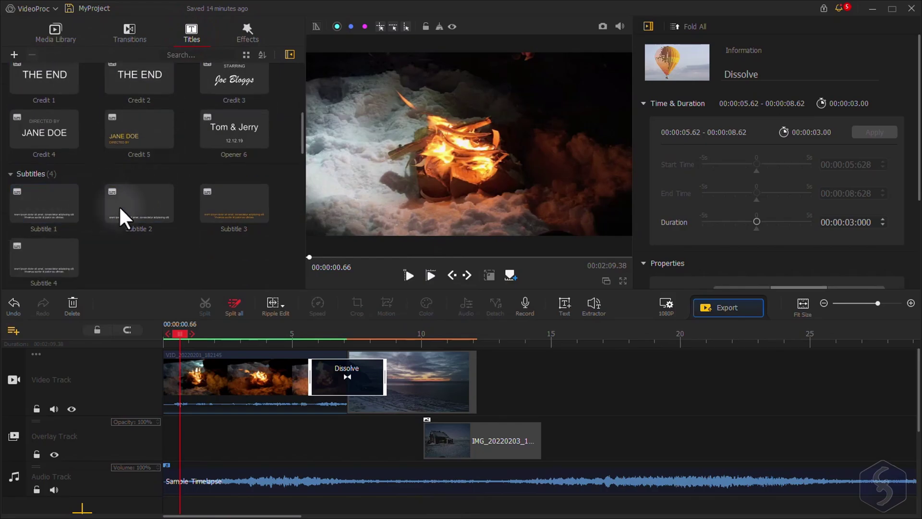
{"action": "scroll", "coordinate": [67, 242], "scroll_direction": "down", "scroll_amount": 1}
{"action": "scroll", "coordinate": [96, 255], "scroll_direction": "up", "scroll_amount": 6}
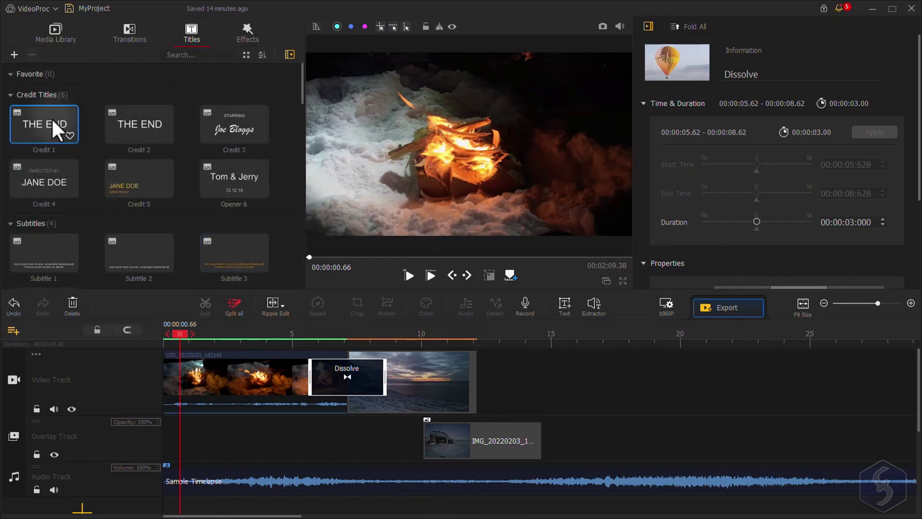
{"action": "left_click_drag", "start_coordinate": [54, 125], "coordinate": [240, 438]}
{"action": "left_click", "coordinate": [259, 439]}
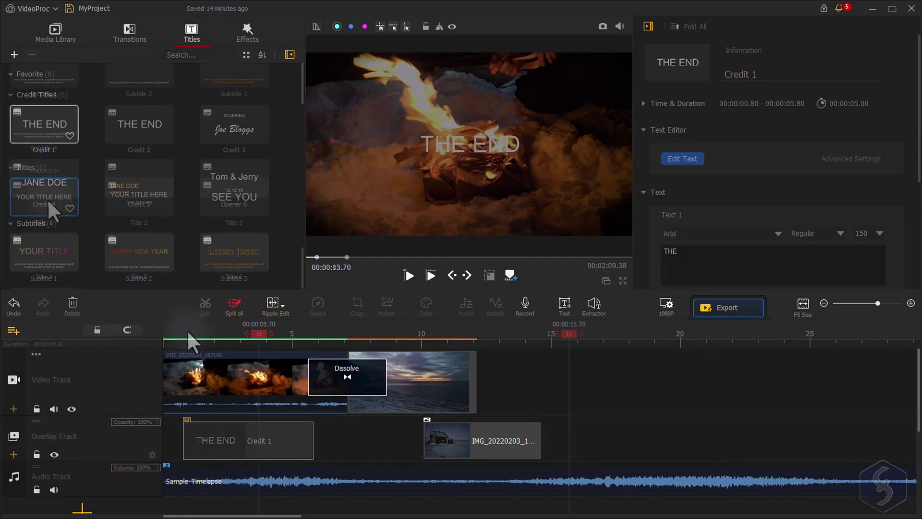
Place the Title 1 preset on the subtitle track at about 2 seconds, preview it and check its time and duration settings
{"action": "left_click_drag", "start_coordinate": [44, 197], "coordinate": [229, 435]}
{"action": "left_click_drag", "start_coordinate": [218, 333], "coordinate": [256, 336]}
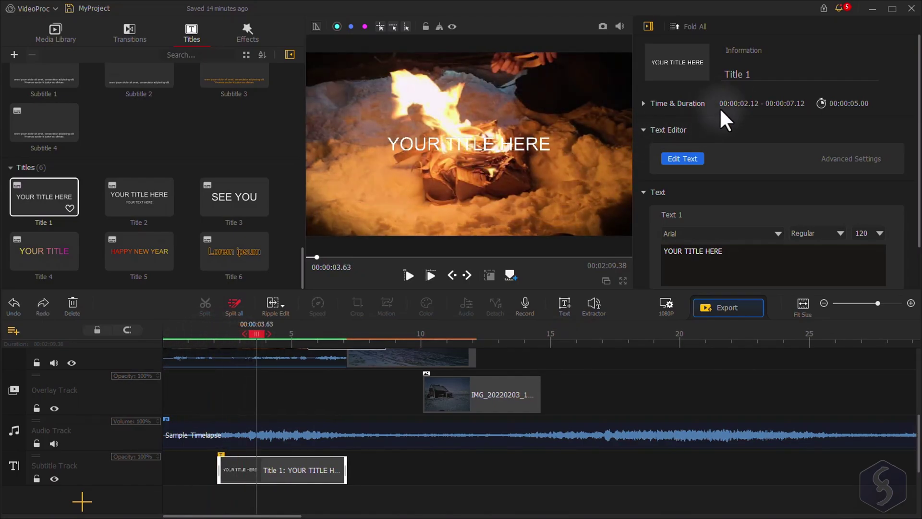
{"action": "left_click", "coordinate": [644, 102]}
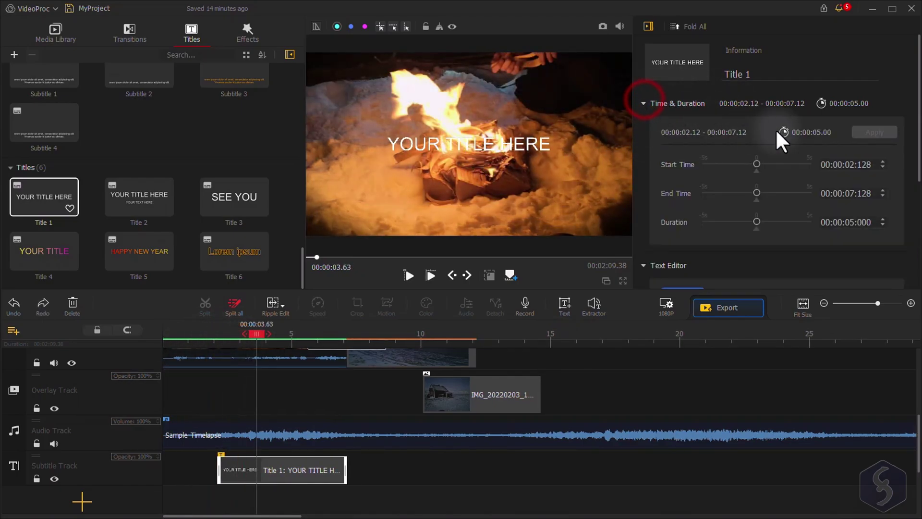
{"action": "left_click", "coordinate": [644, 103]}
Open Title 1 in the advanced text editor and set its font to Aeroport Bold, size 200
{"action": "left_click", "coordinate": [683, 159]}
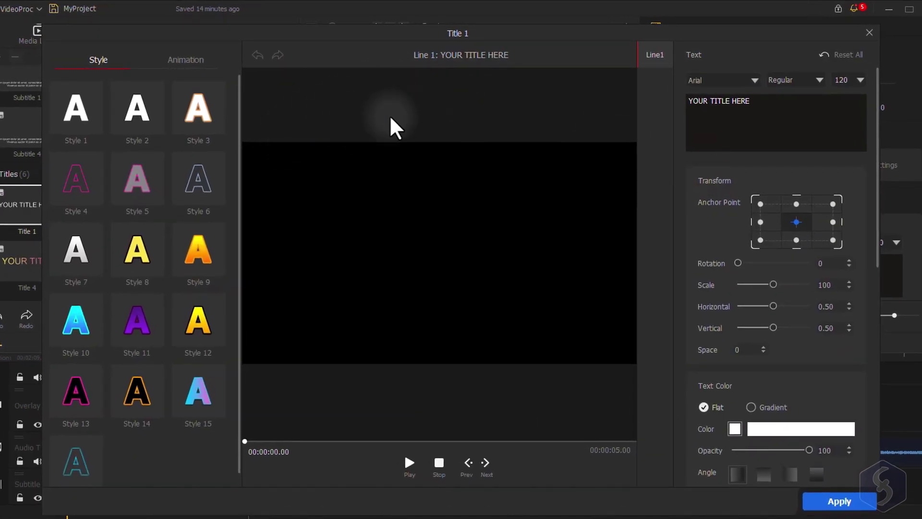
{"action": "left_click_drag", "start_coordinate": [246, 441], "coordinate": [354, 442]}
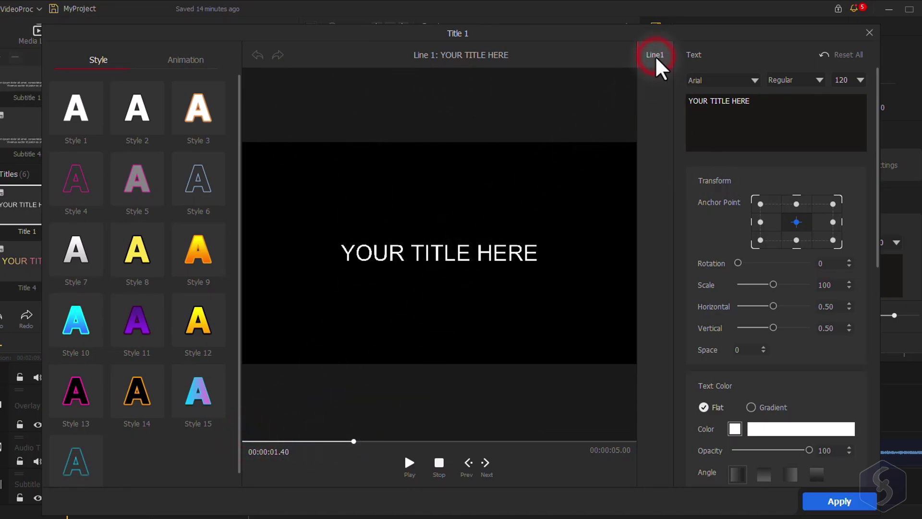
{"action": "left_click", "coordinate": [752, 81]}
{"action": "left_click", "coordinate": [740, 108]}
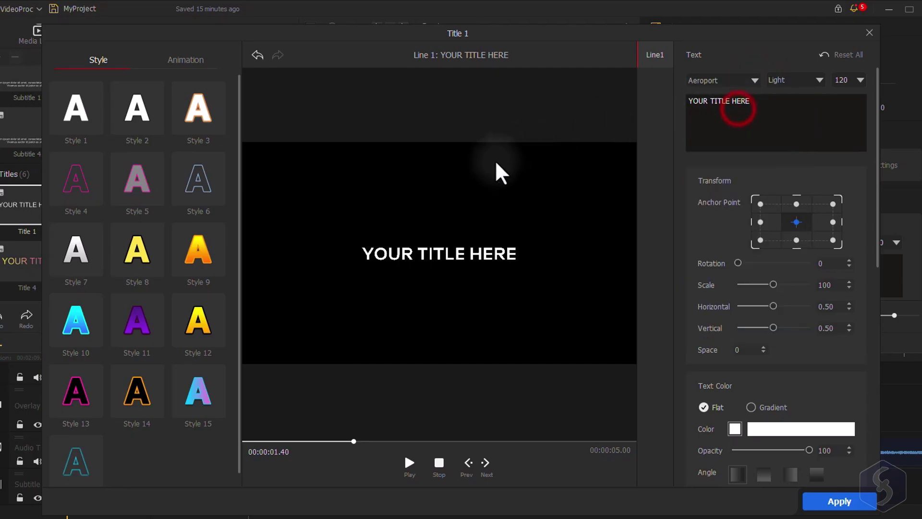
{"action": "left_click", "coordinate": [795, 81]}
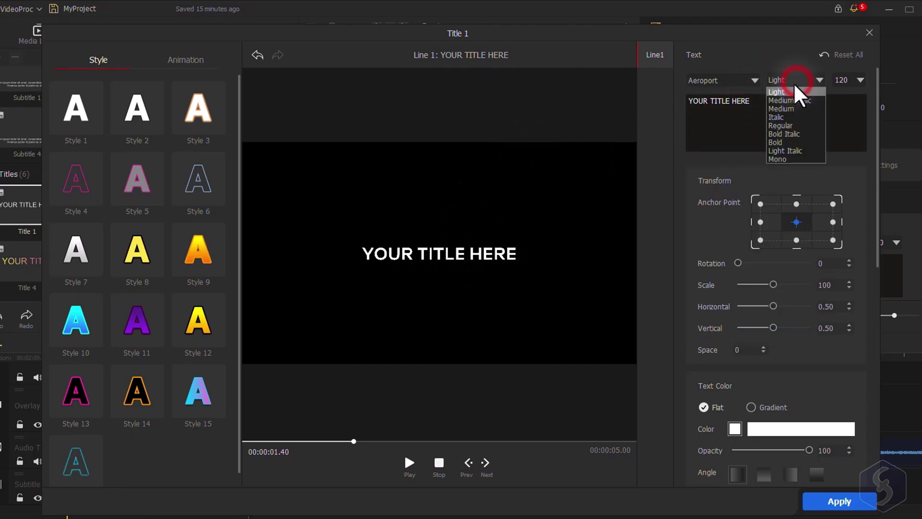
{"action": "left_click", "coordinate": [789, 142]}
Replace the title's placeholder text with "AMAZING!!"
{"action": "left_click_drag", "start_coordinate": [749, 102], "coordinate": [669, 99]}
{"action": "type", "text": "AMAZ"}
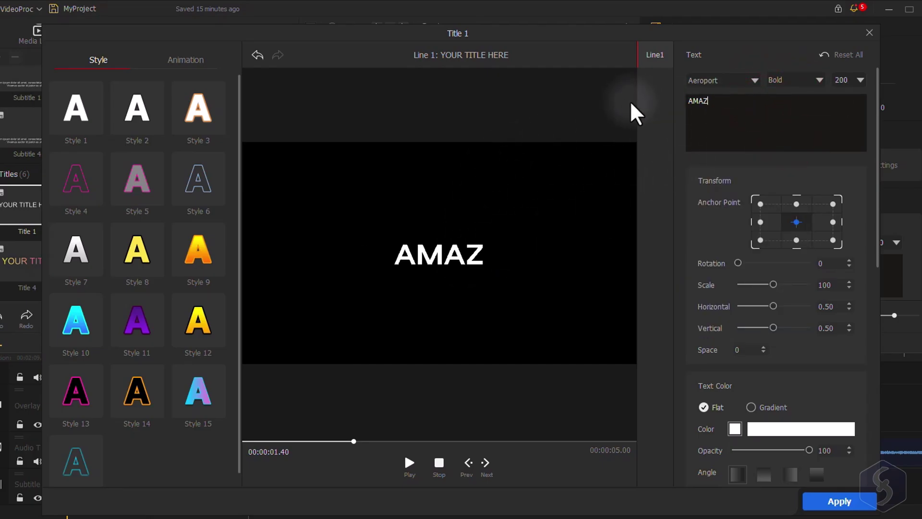
{"action": "type", "text": "ING!!"}
Try a gradient fill on the title text and set it to a flat magenta color
{"action": "scroll", "coordinate": [727, 96], "scroll_direction": "down", "scroll_amount": 4}
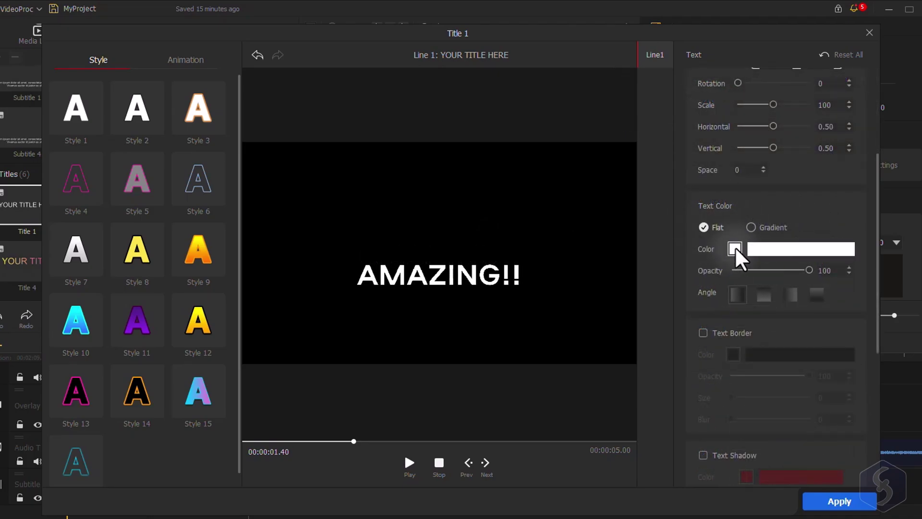
{"action": "left_click", "coordinate": [735, 249]}
{"action": "left_click", "coordinate": [511, 198]}
{"action": "left_click", "coordinate": [484, 400]}
{"action": "left_click", "coordinate": [754, 228]}
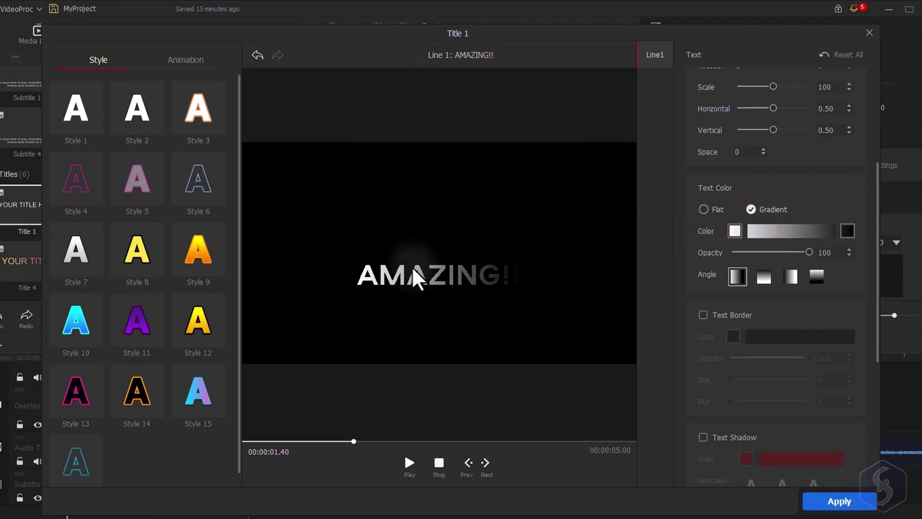
{"action": "left_click", "coordinate": [704, 209]}
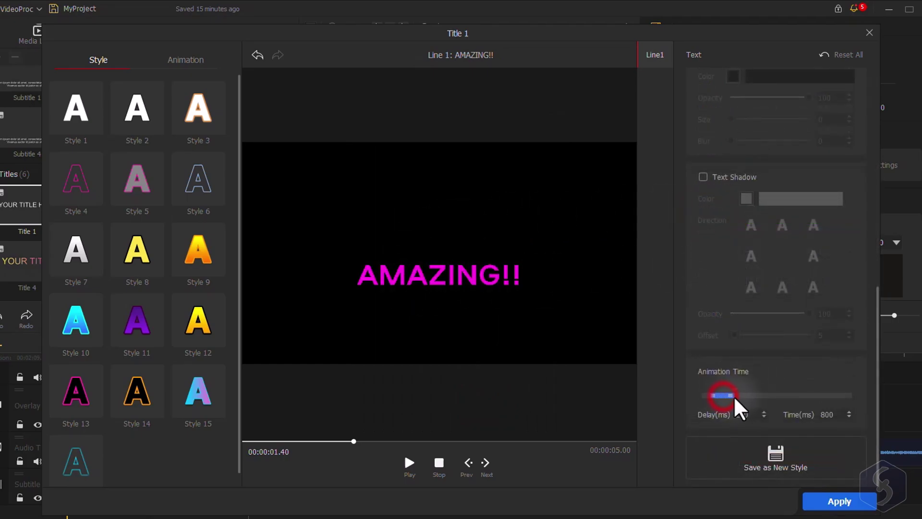
Set the title's animation delay to 0 ms, preview Rotate In and choose the Zoom In animation
{"action": "mouse_move", "coordinate": [736, 399]}
{"action": "left_mouse_down"}
{"action": "mouse_move", "coordinate": [772, 398]}
{"action": "mouse_move", "coordinate": [727, 398]}
{"action": "left_mouse_up"}
{"action": "left_click", "coordinate": [189, 62]}
{"action": "scroll", "coordinate": [144, 202], "scroll_direction": "down", "scroll_amount": 1}
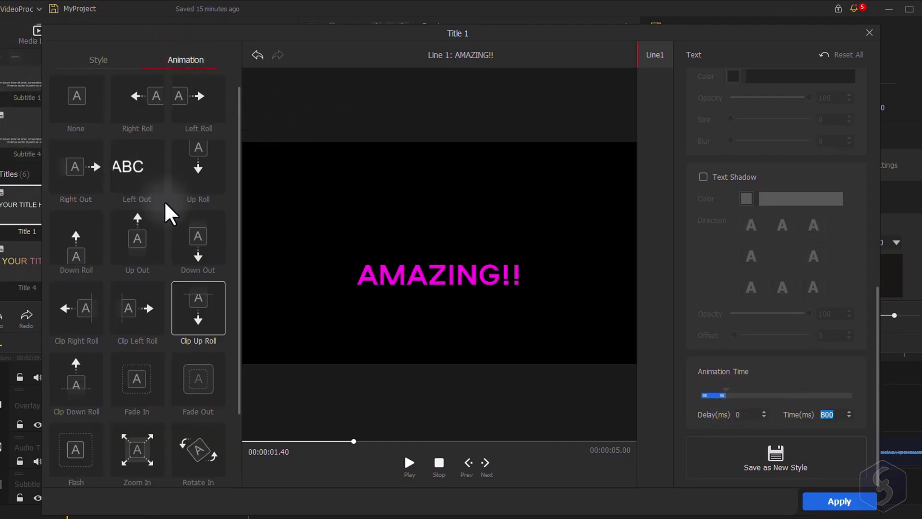
{"action": "scroll", "coordinate": [181, 443], "scroll_direction": "down", "scroll_amount": 1}
{"action": "left_click", "coordinate": [203, 425]}
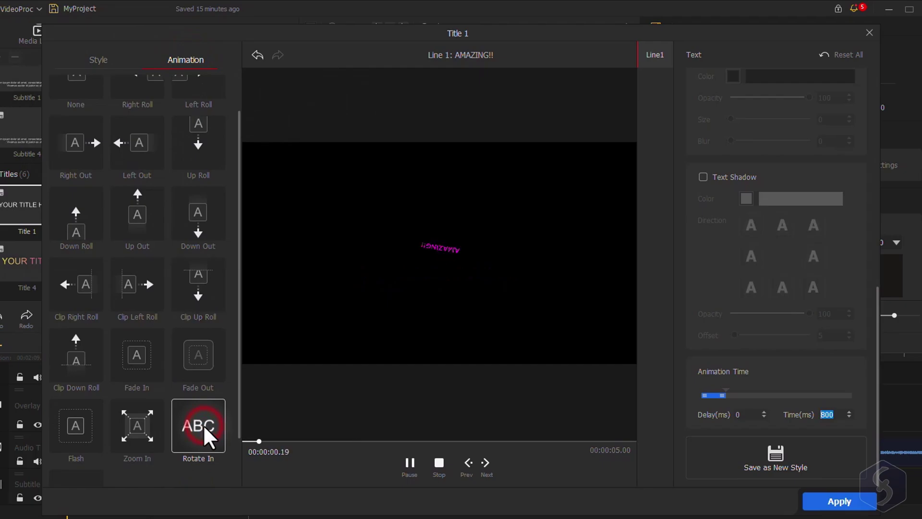
{"action": "left_click", "coordinate": [137, 425]}
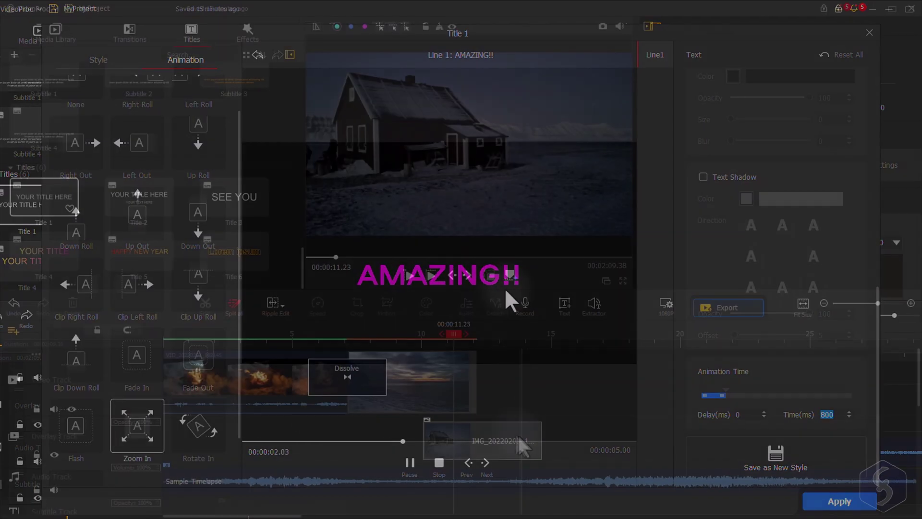
Place the Aberration filter on an effect track at about 9.63 s and extend its start back to about 3.37 s
{"action": "left_click", "coordinate": [502, 432]}
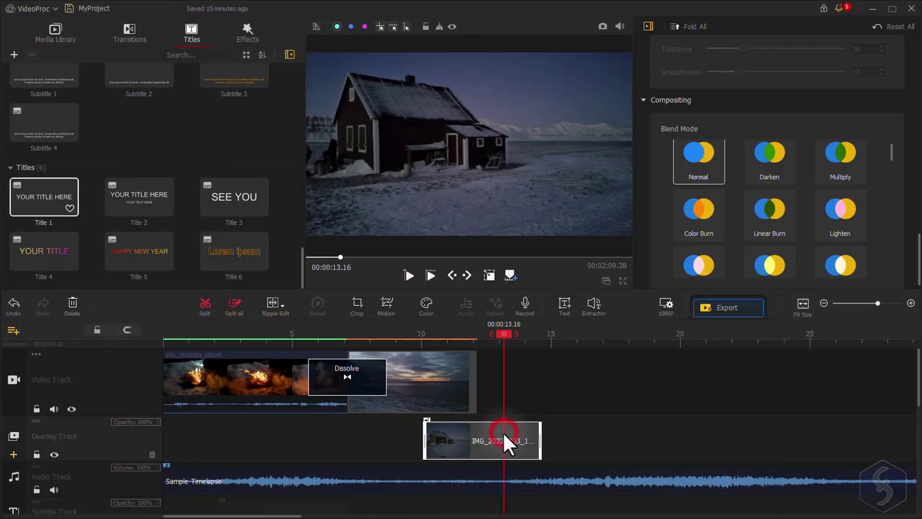
{"action": "left_click", "coordinate": [246, 32]}
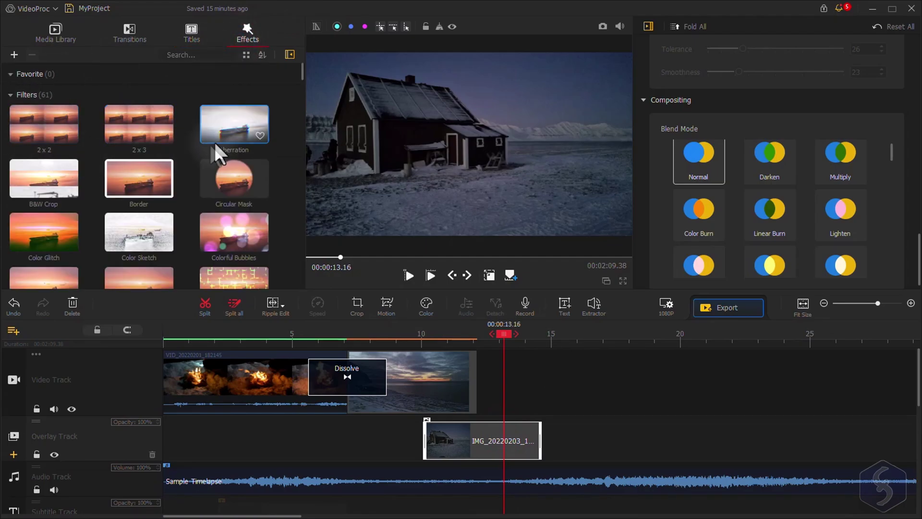
{"action": "left_click_drag", "start_coordinate": [230, 131], "coordinate": [427, 403]}
{"action": "scroll", "coordinate": [576, 392], "scroll_direction": "up", "scroll_amount": 3}
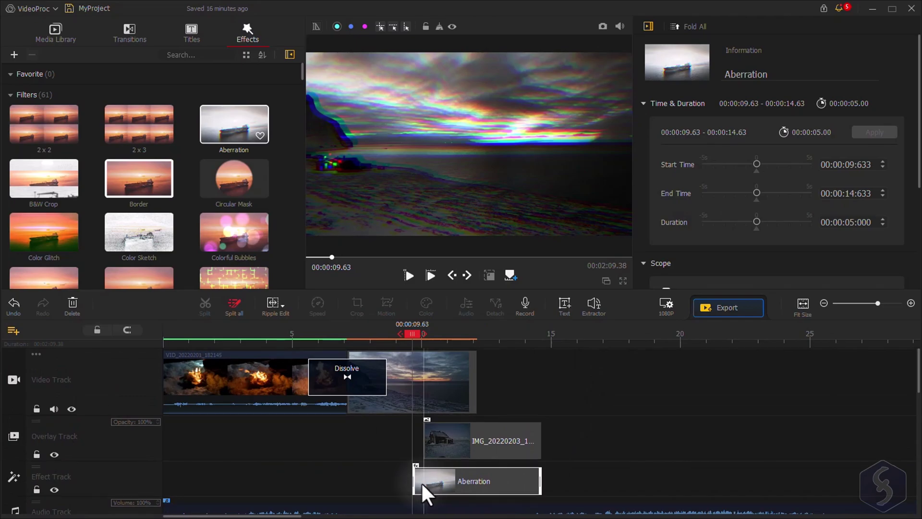
{"action": "left_click_drag", "start_coordinate": [413, 482], "coordinate": [251, 480]}
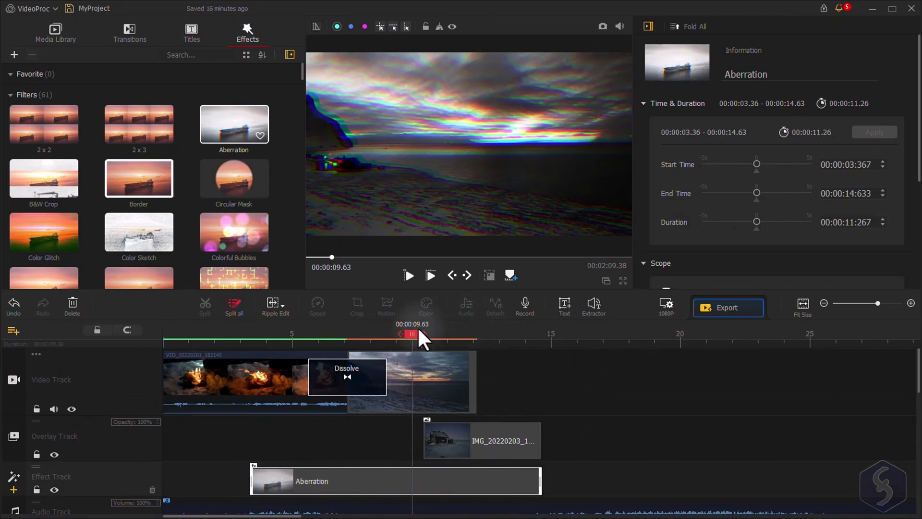
{"action": "left_click_drag", "start_coordinate": [416, 334], "coordinate": [444, 336]}
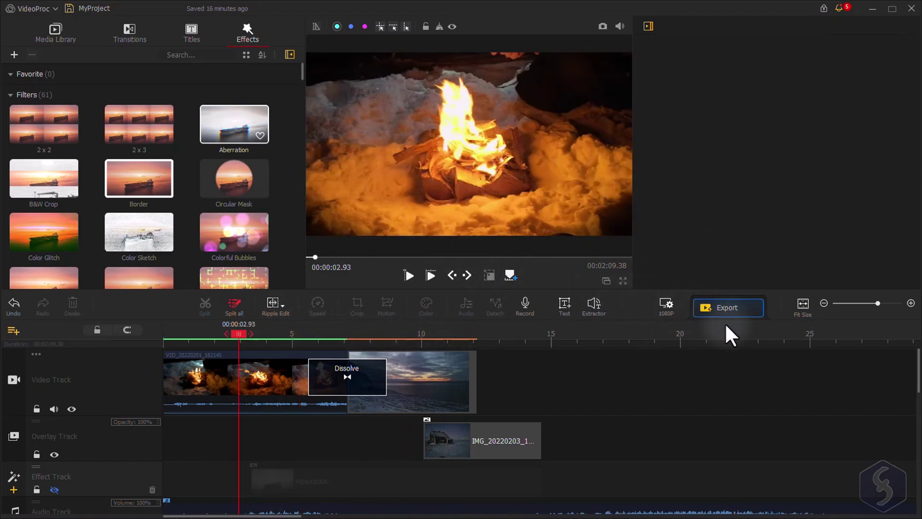
Open the project's export settings and choose MP4 as the output format, keeping the file name MyProject
{"action": "left_click", "coordinate": [742, 307]}
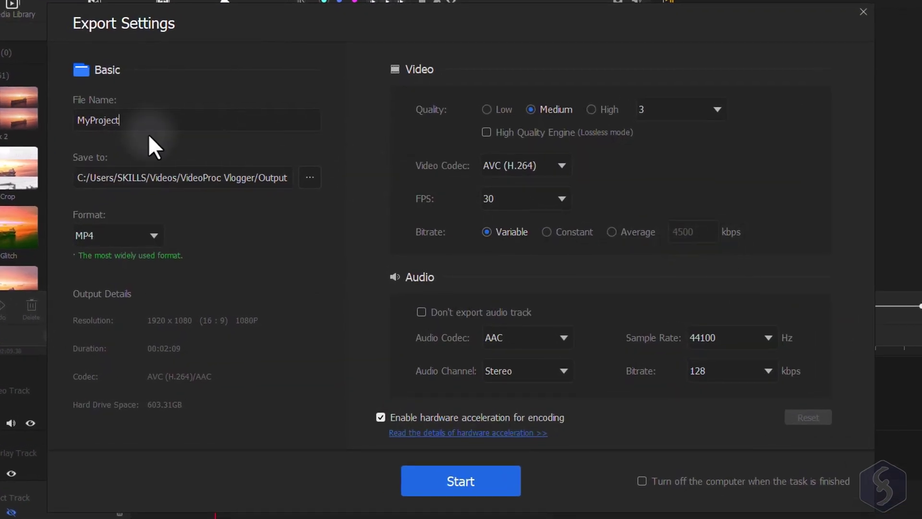
{"action": "double_click", "coordinate": [137, 119]}
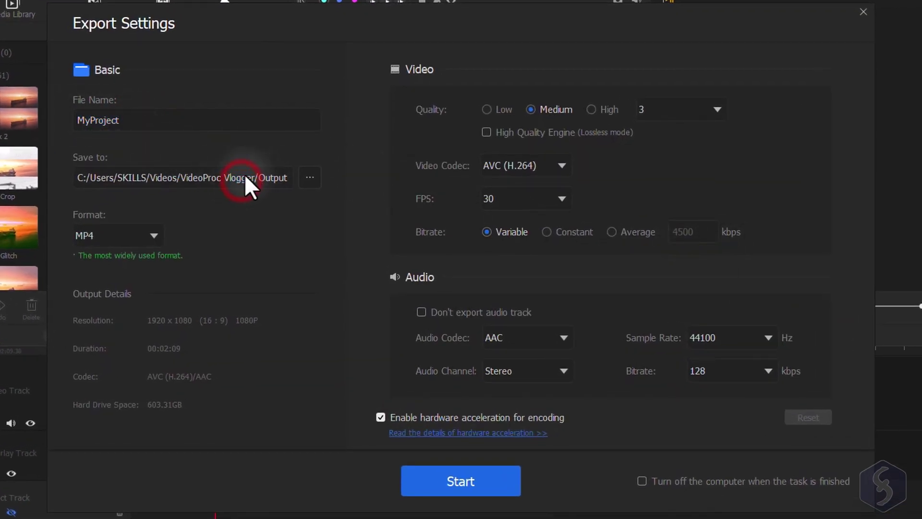
{"action": "left_click", "coordinate": [146, 237]}
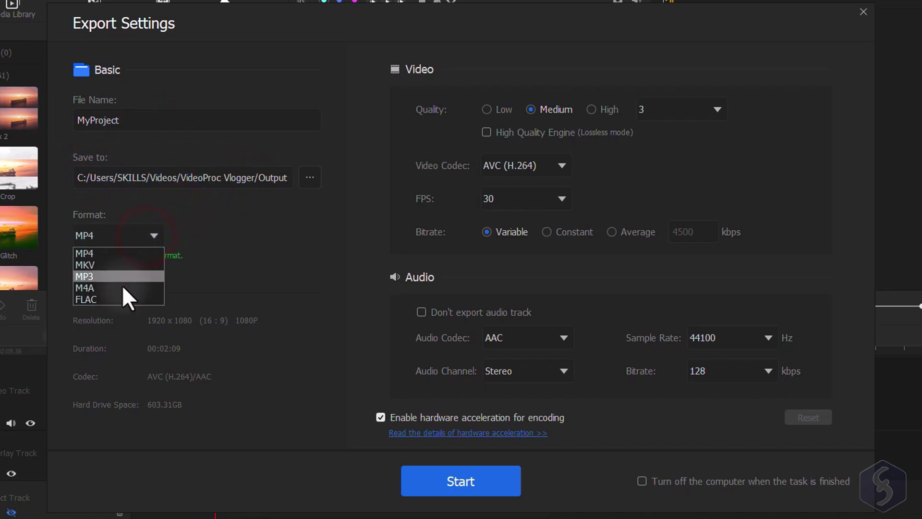
{"action": "left_click", "coordinate": [119, 252]}
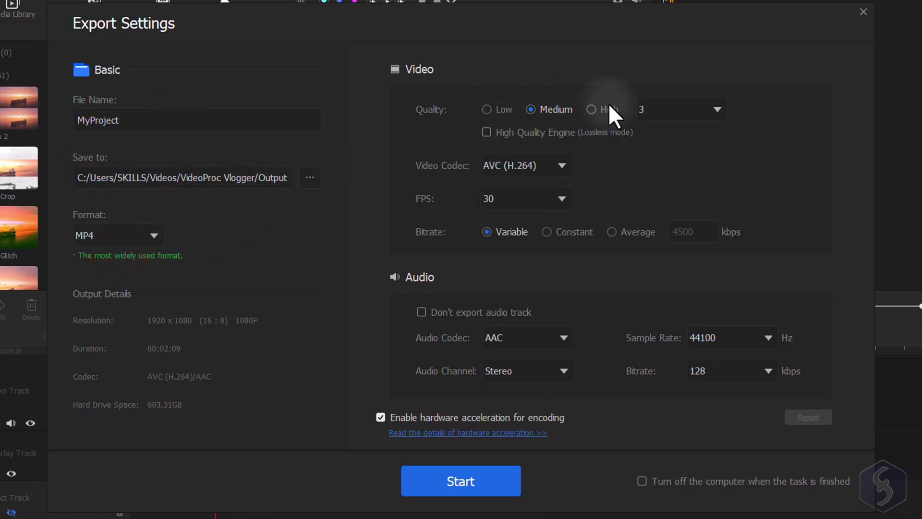
Choose AVC (H.264) as the export video codec and look through the available frame rates, keeping 30 FPS
{"action": "left_click", "coordinate": [544, 168]}
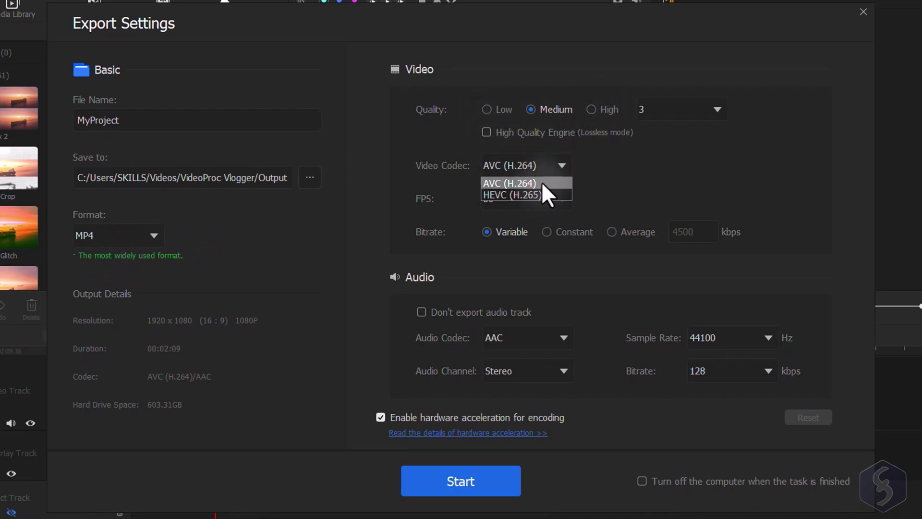
{"action": "left_click", "coordinate": [542, 183]}
{"action": "left_click", "coordinate": [558, 198]}
{"action": "scroll", "coordinate": [529, 313], "scroll_direction": "down", "scroll_amount": 1}
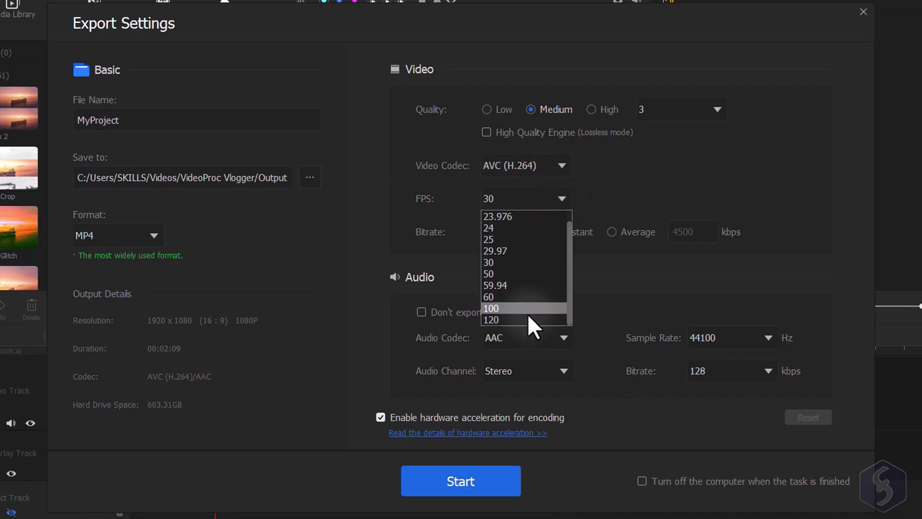
{"action": "left_click", "coordinate": [616, 185]}
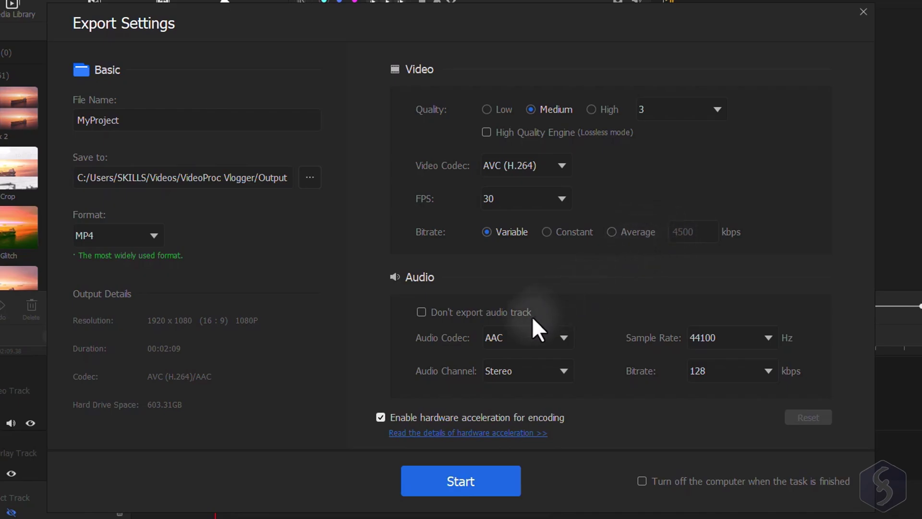
Check the export's audio codec, sample rate and bitrate options, keeping AAC, 44100 Hz and 128 kbps, and start the export
{"action": "left_click", "coordinate": [534, 339]}
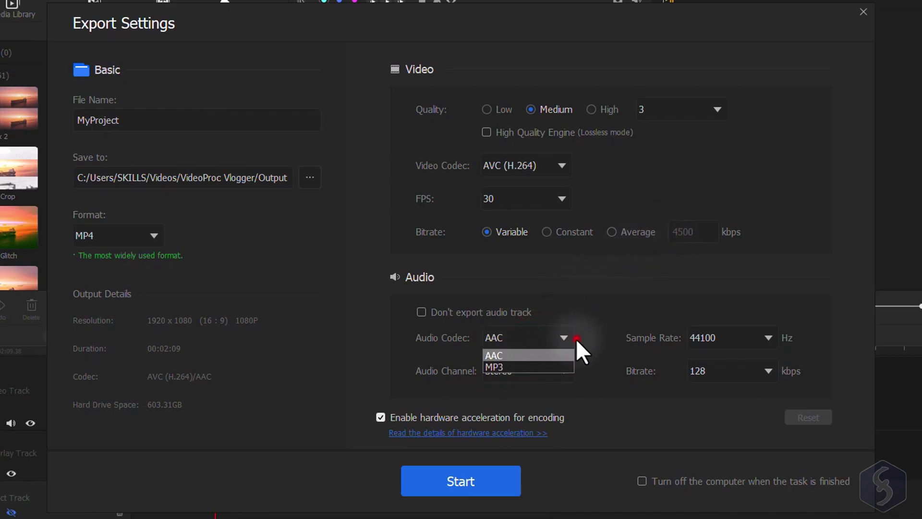
{"action": "left_click", "coordinate": [744, 338]}
{"action": "left_click", "coordinate": [589, 318]}
{"action": "left_click", "coordinate": [734, 364]}
{"action": "left_click", "coordinate": [586, 310]}
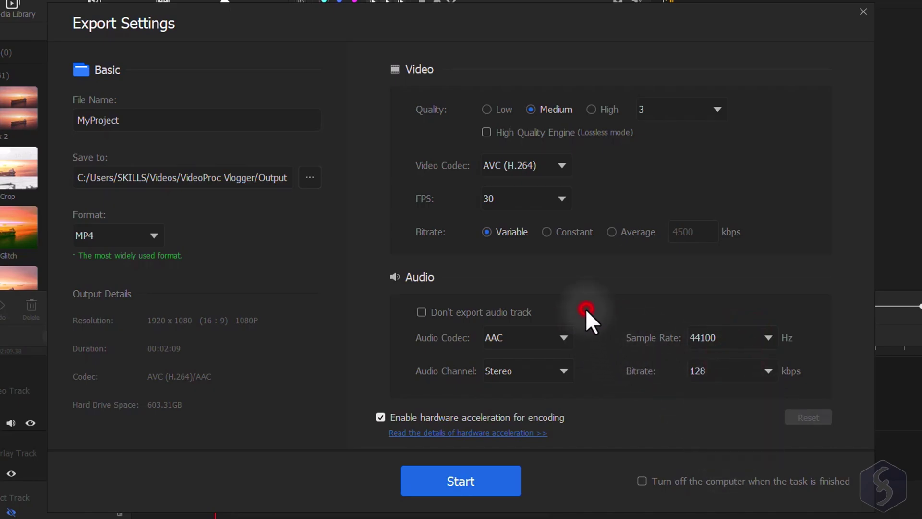
{"action": "left_click", "coordinate": [487, 476]}
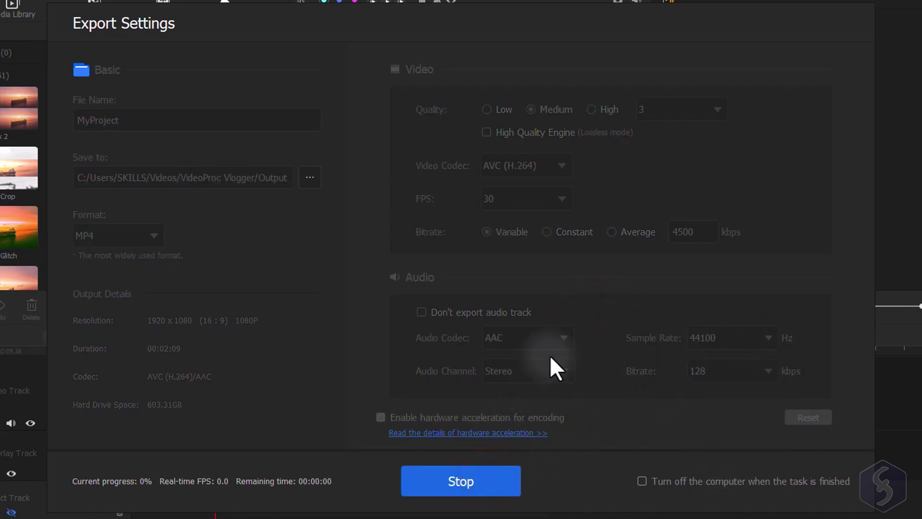